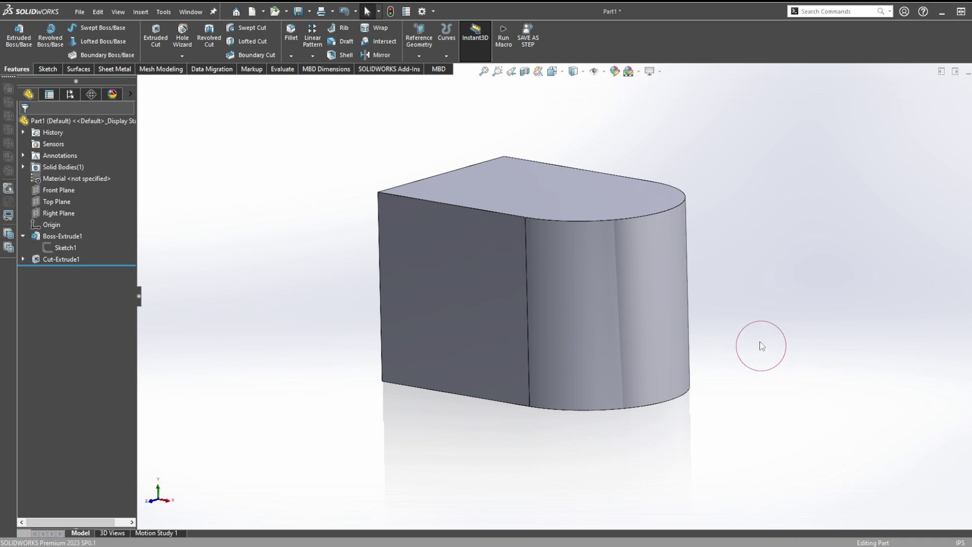
Select the flat front face and the curved face, orbiting to see the top.
click(477, 287)
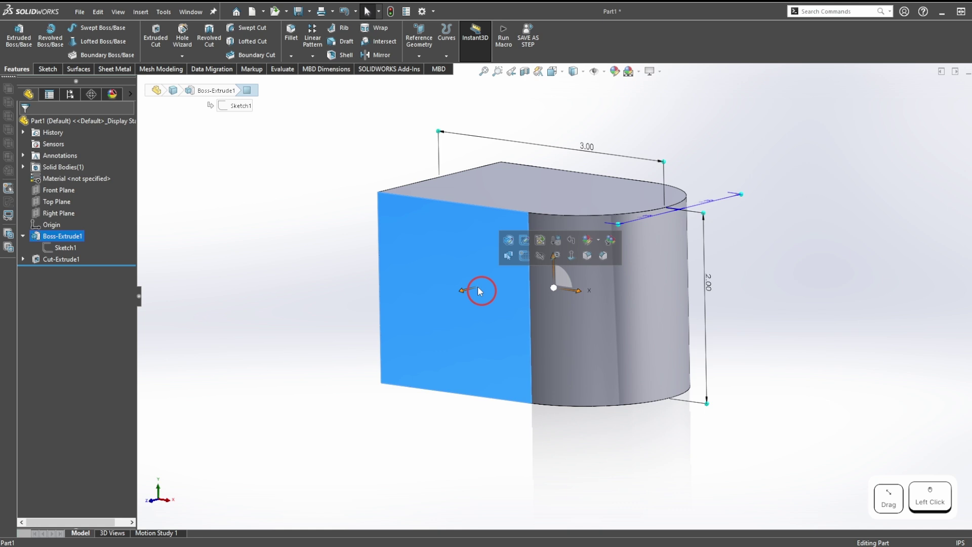
click(503, 444)
click(635, 349)
middle_drag(734, 403, 724, 385)
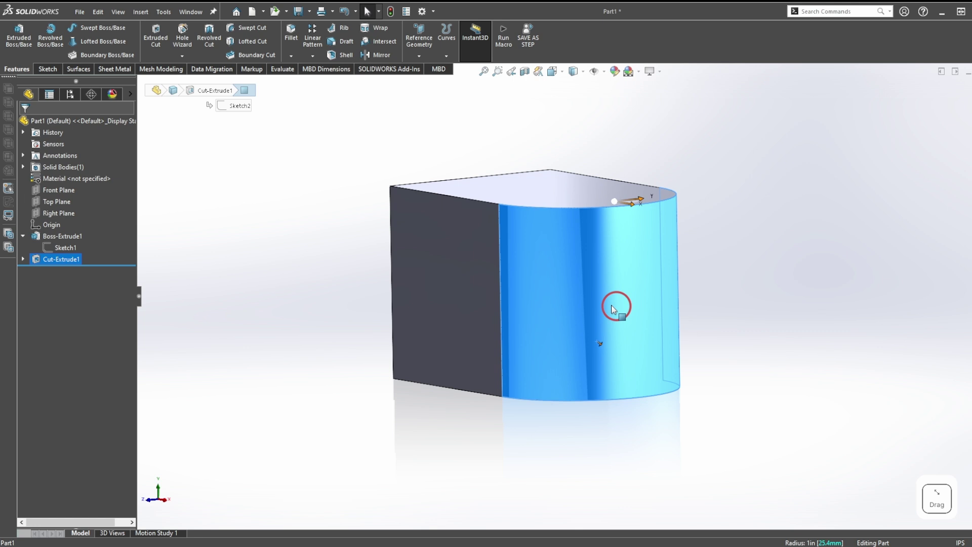
Clear the selection and orbit back toward the flat front face.
click(769, 369)
middle_drag(712, 373, 774, 375)
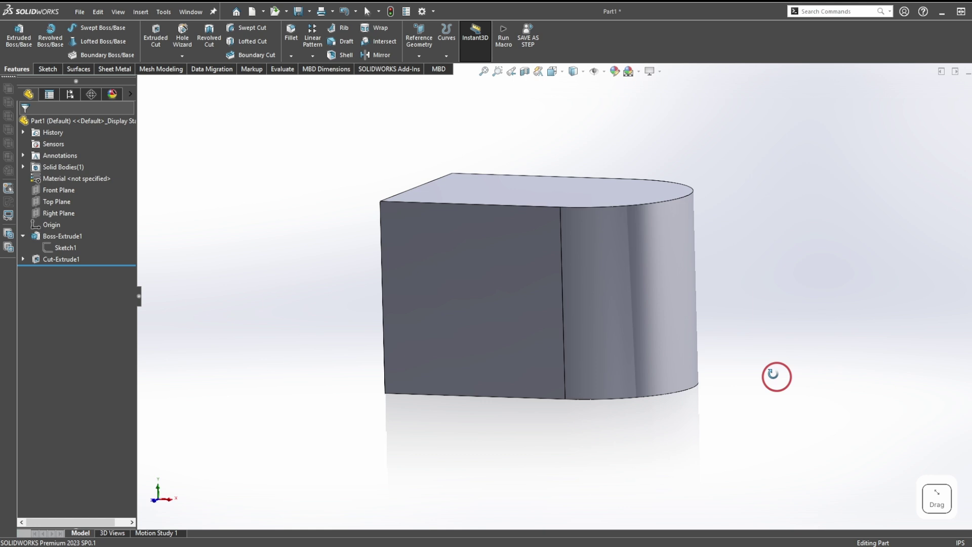
key(space)
Switch to the Front view and start a new sketch on the flat front face.
click(362, 379)
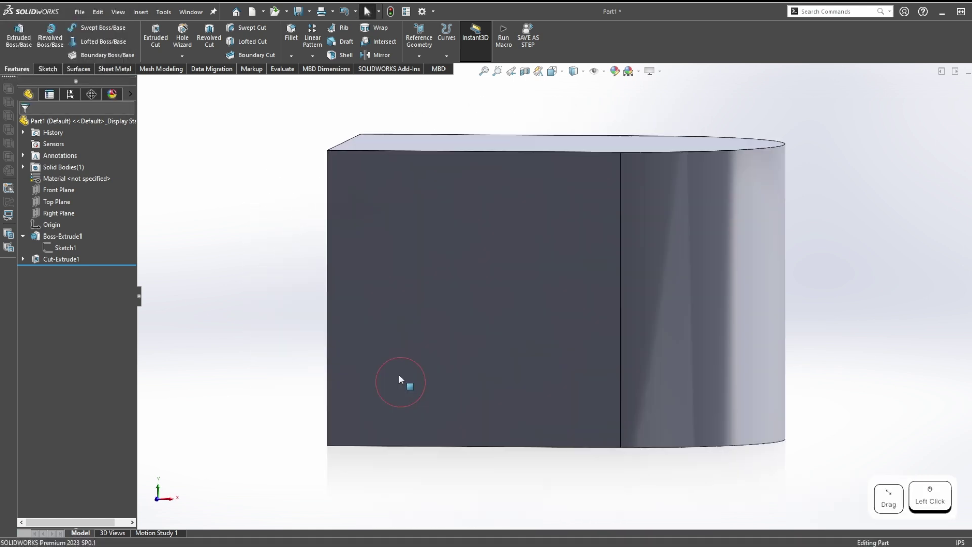
click(47, 69)
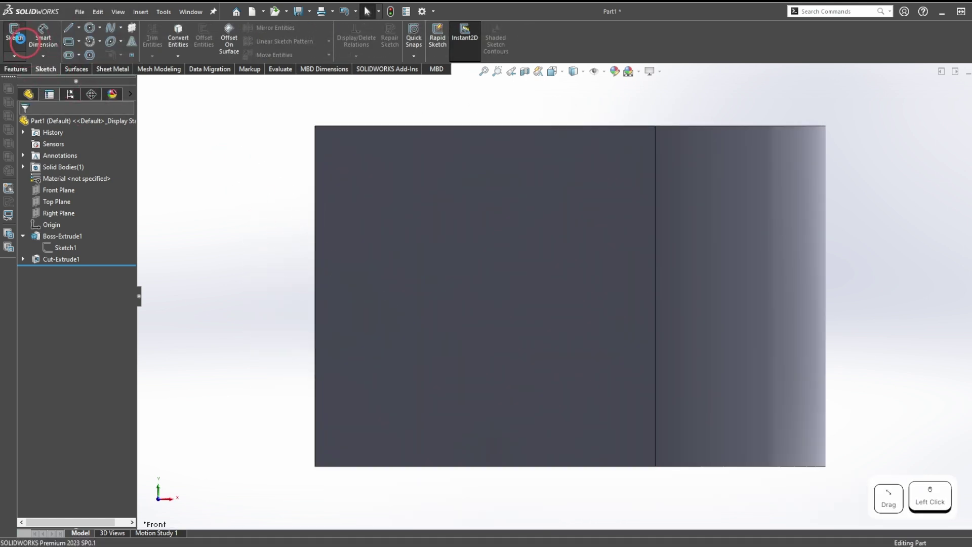
click(15, 33)
click(488, 279)
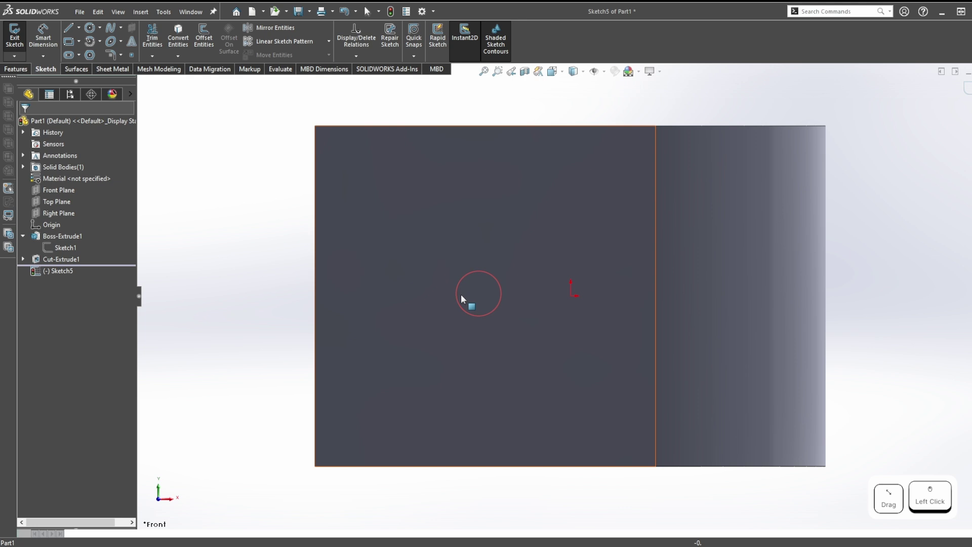
Draw a horizontal construction line across the lower part of the front face.
right_drag(270, 357, 81, 303)
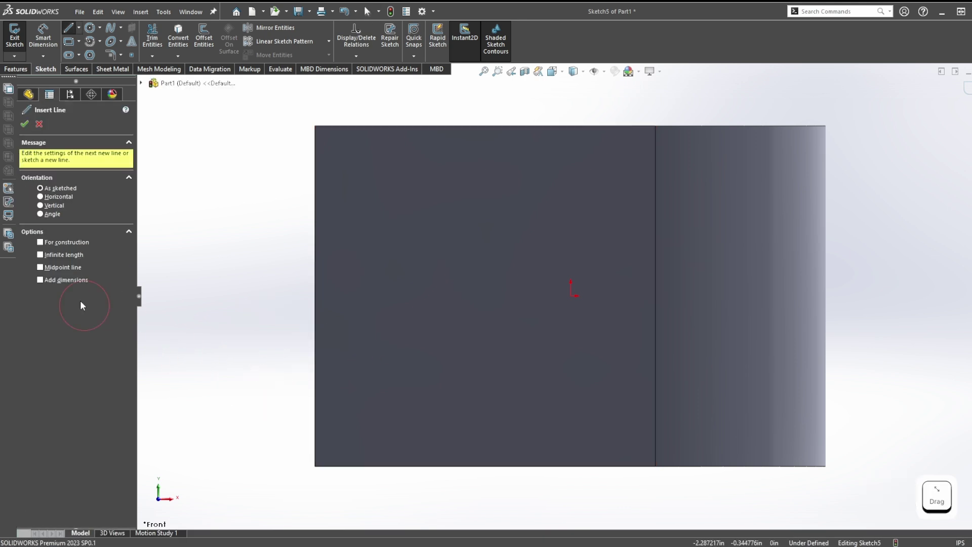
click(65, 246)
click(363, 371)
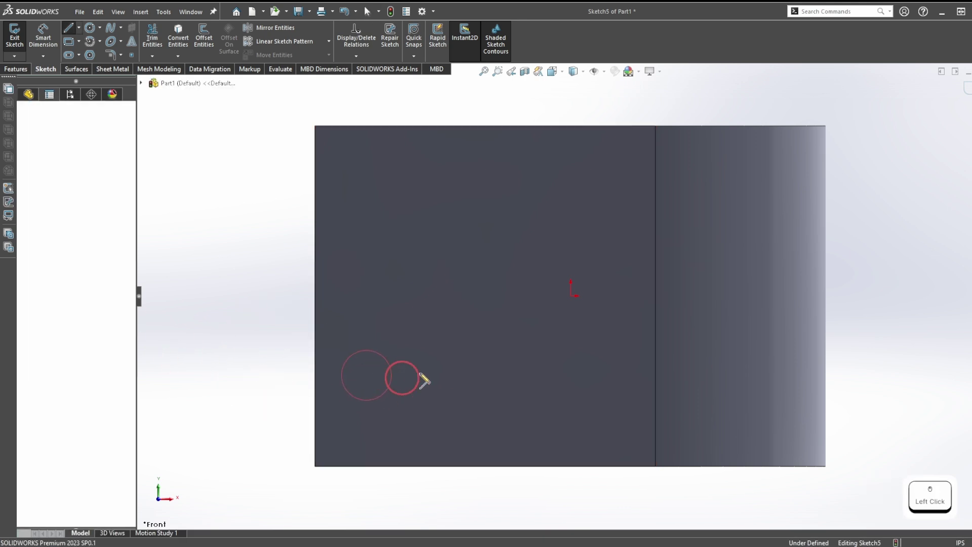
click(589, 371)
click(611, 372)
key(Escape)
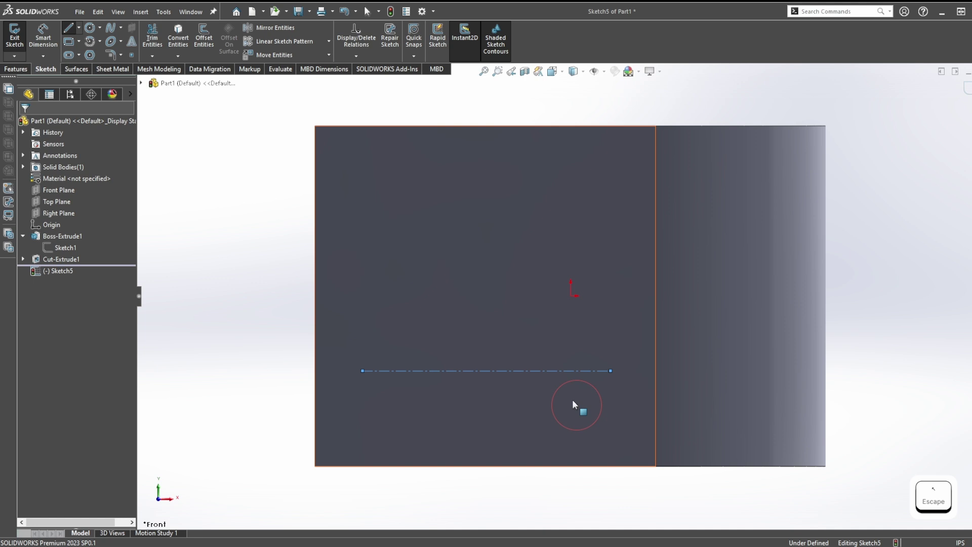
Open Sketch Text, remove the line from its curves, then cancel.
click(131, 41)
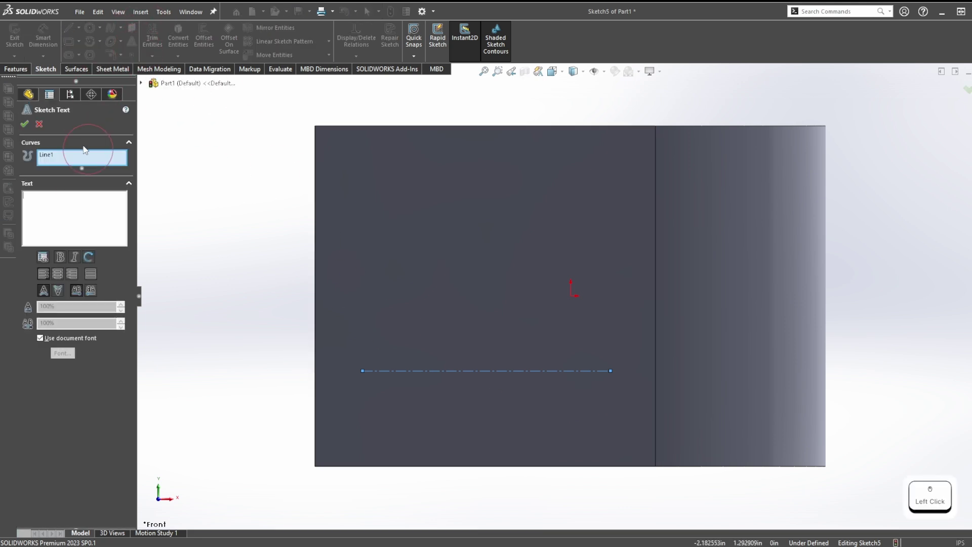
click(59, 158)
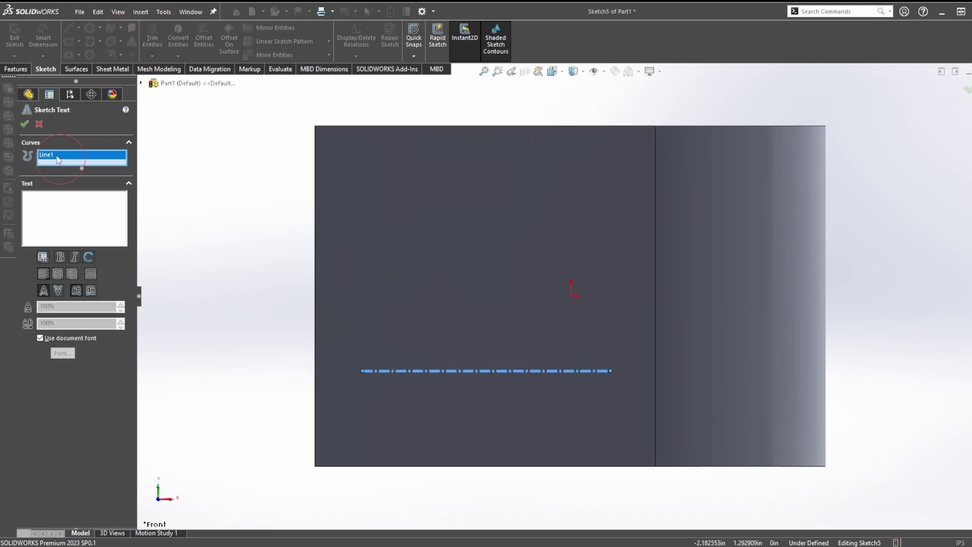
key(Delete)
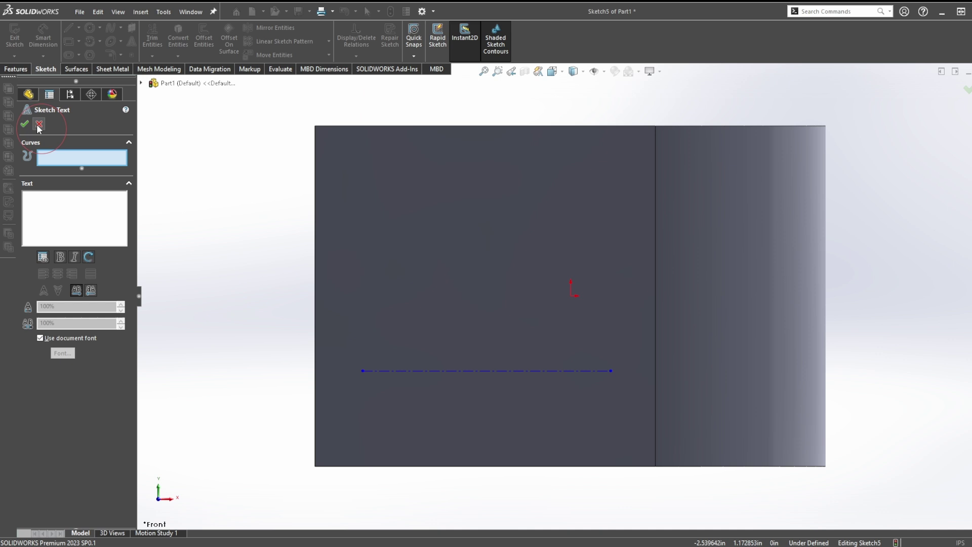
click(39, 125)
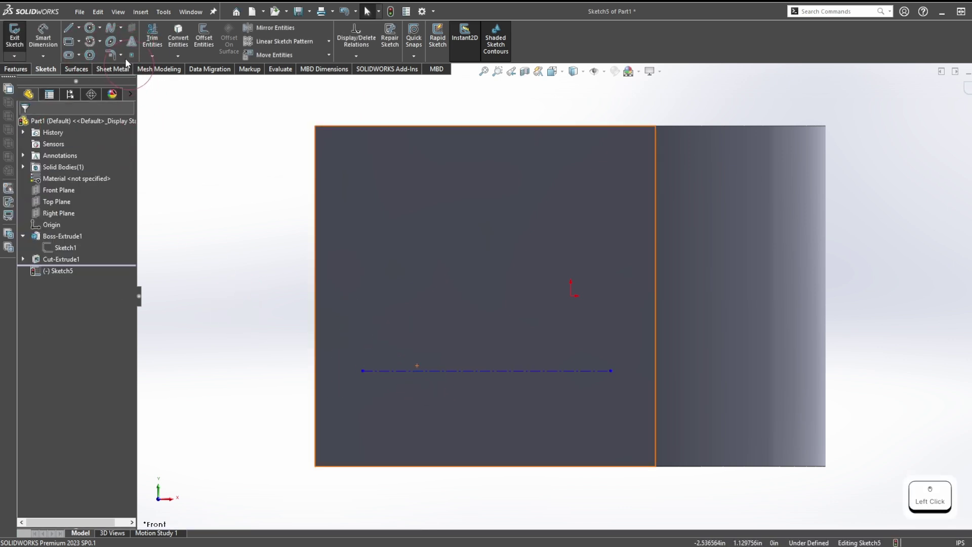
Reopen Sketch Text with Line1 as the guide curve, ready to enter text.
click(135, 39)
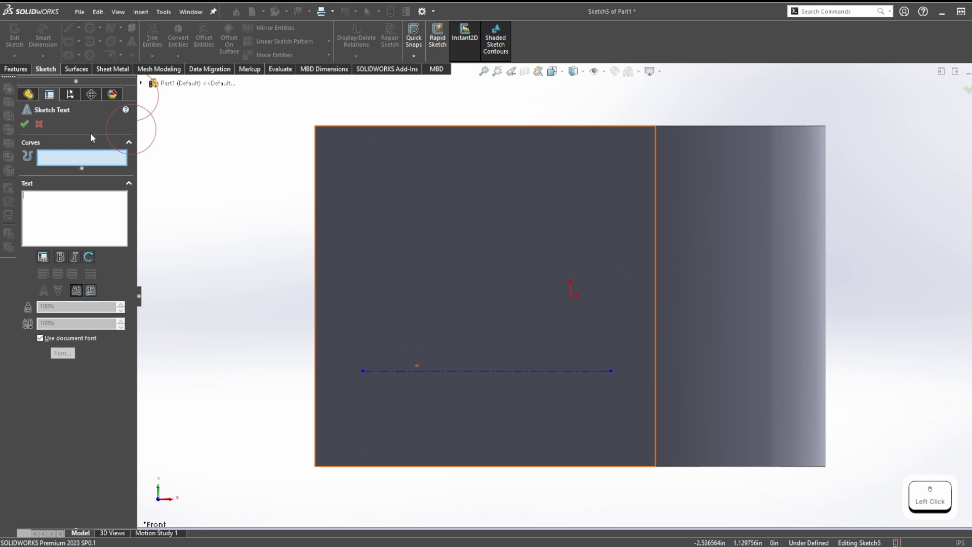
click(60, 160)
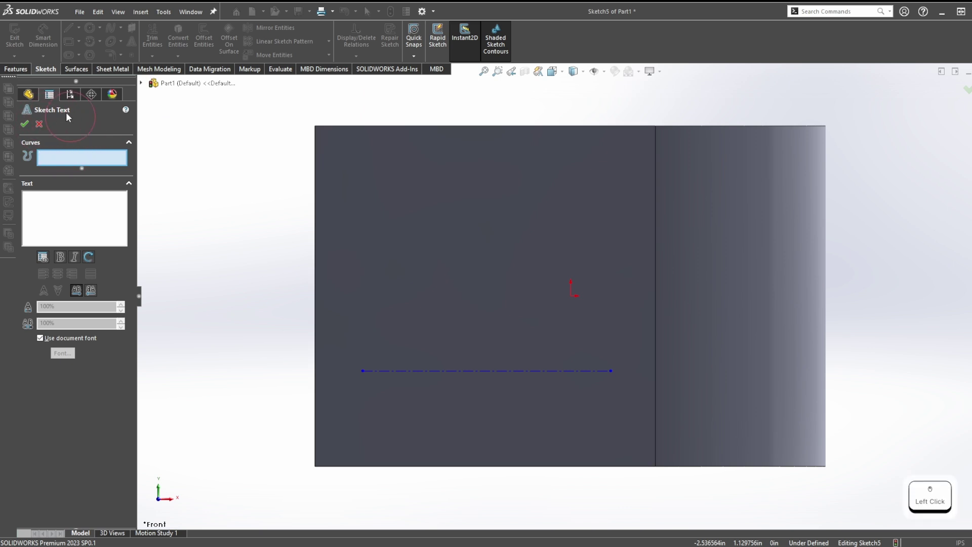
click(61, 153)
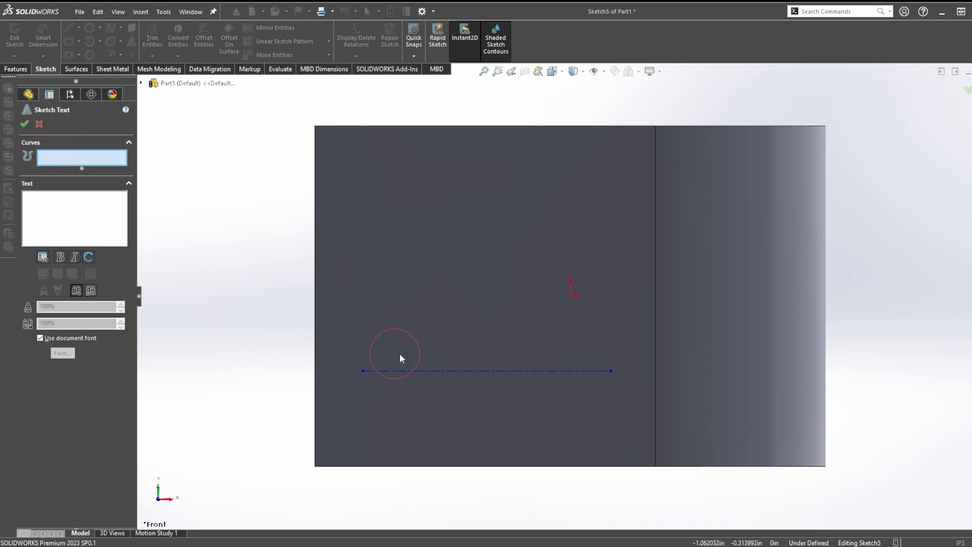
click(485, 374)
click(50, 213)
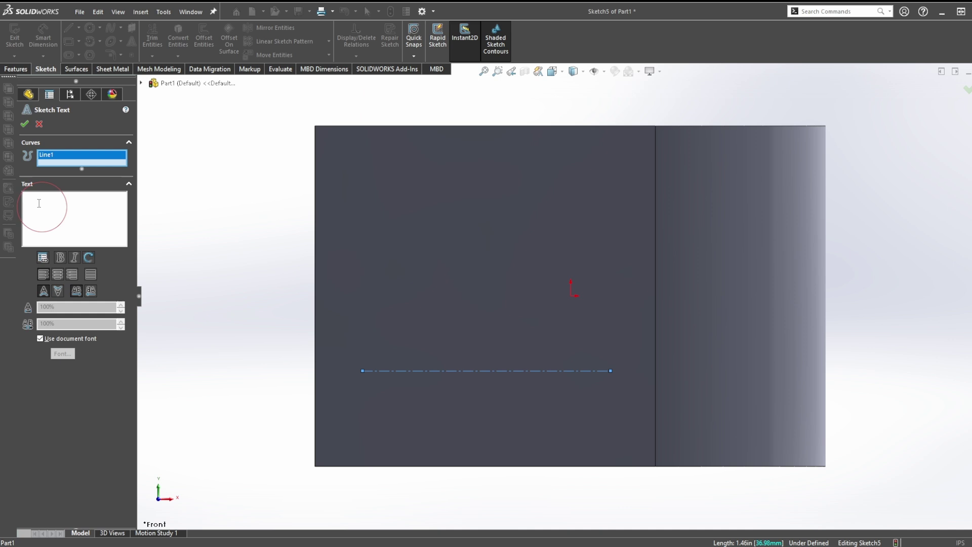
Enter XYZ as the sketch text and try the flip and mirror options.
text(XYZ)
click(59, 291)
click(45, 291)
click(91, 291)
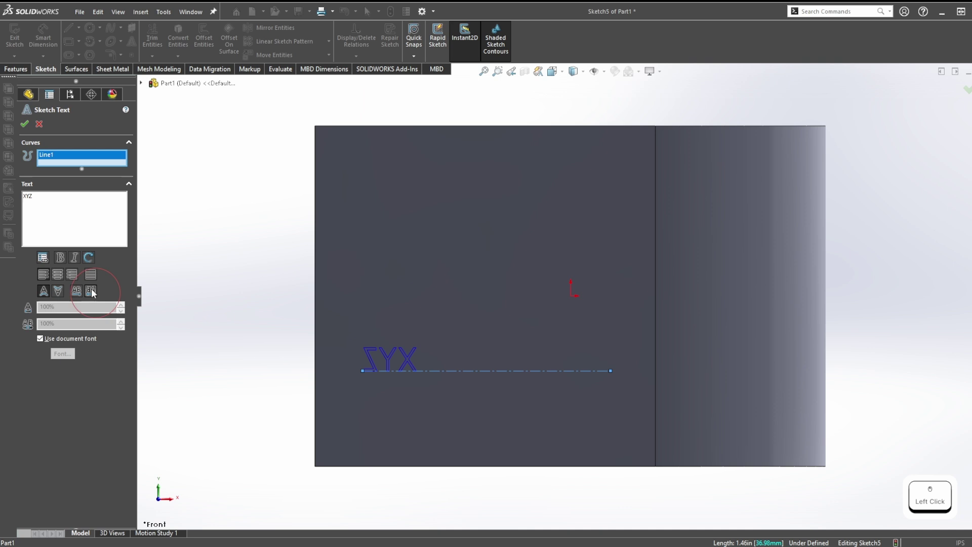
Undo the flips so XYZ reads left-to-right above the line.
click(61, 293)
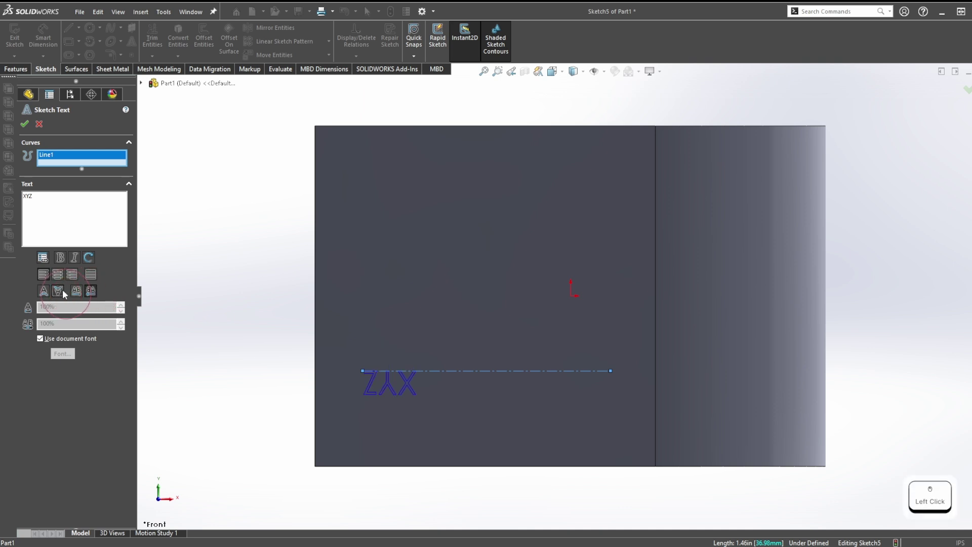
click(44, 291)
click(91, 291)
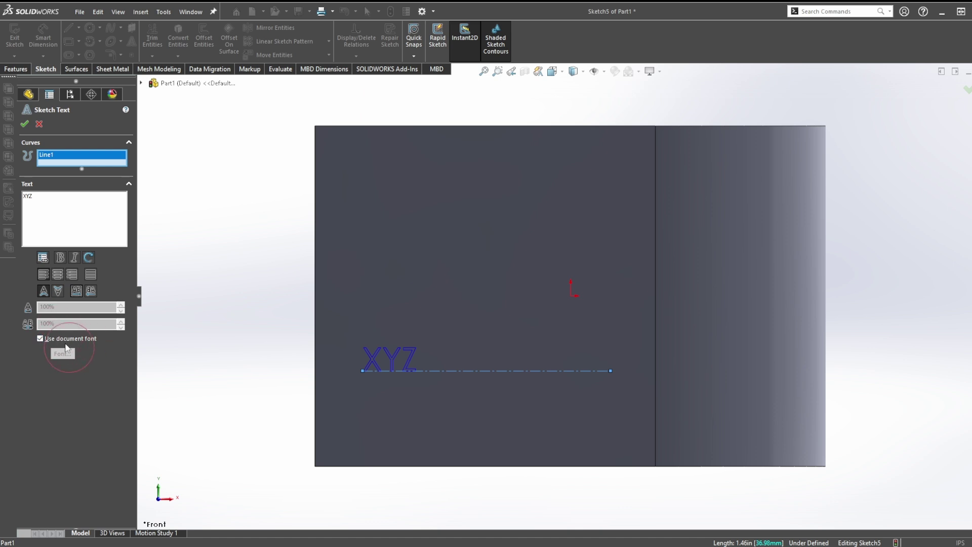
Turn off the document font and set the text height to 20 points.
click(41, 340)
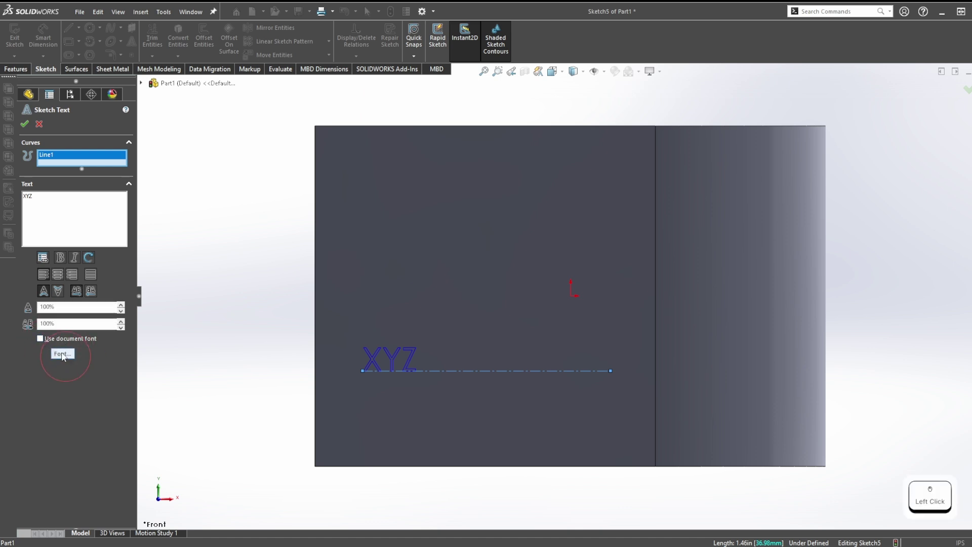
click(62, 354)
click(521, 244)
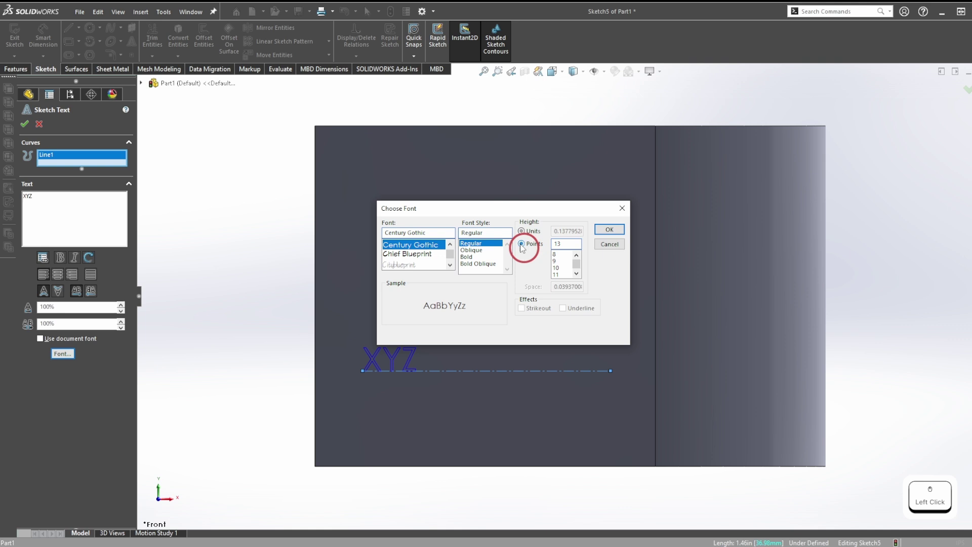
drag(542, 215, 523, 152)
click(553, 193)
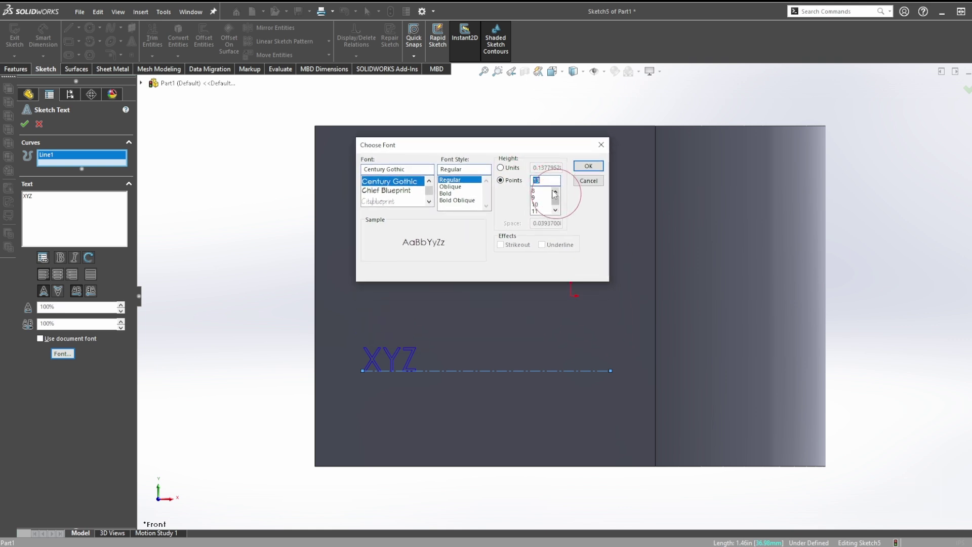
text(20)
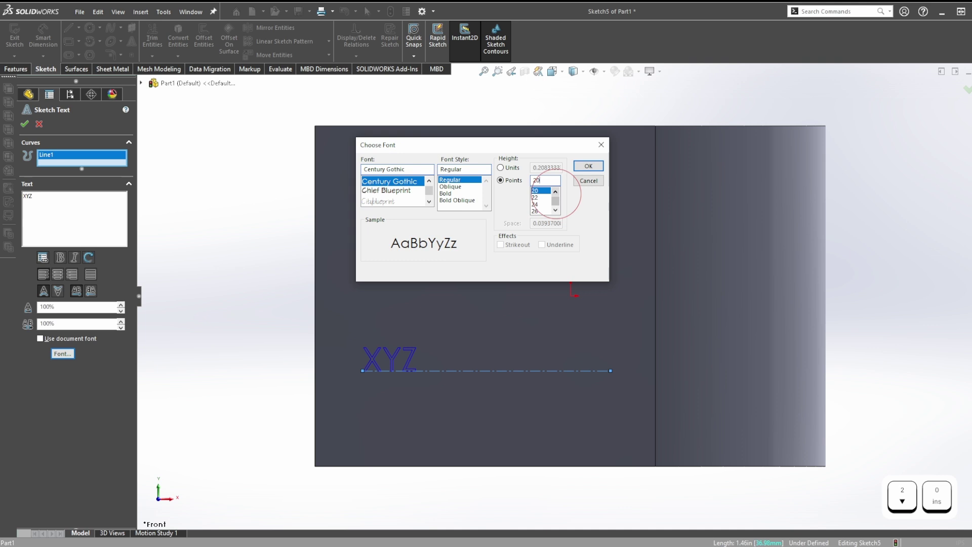
key(Return)
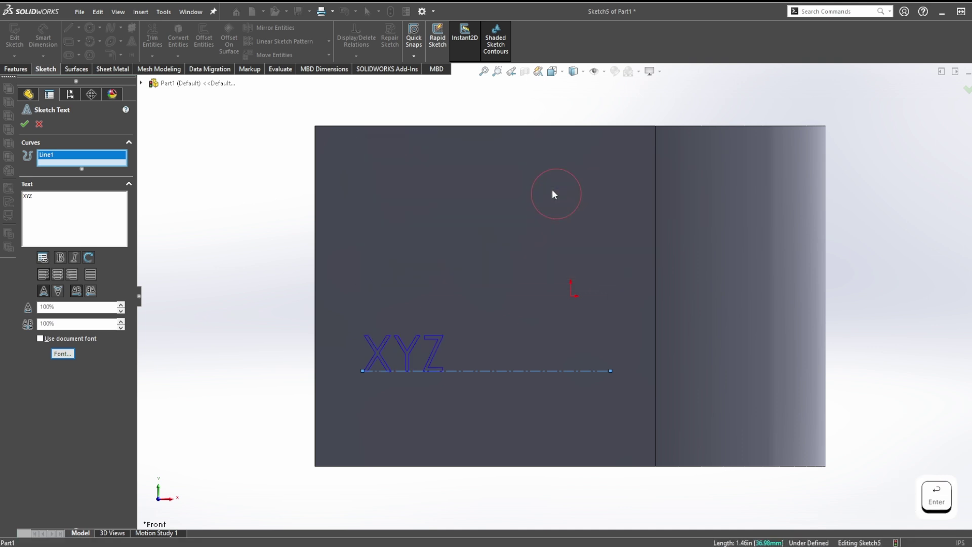
Increase the XYZ text height to 60 points.
click(74, 353)
click(572, 245)
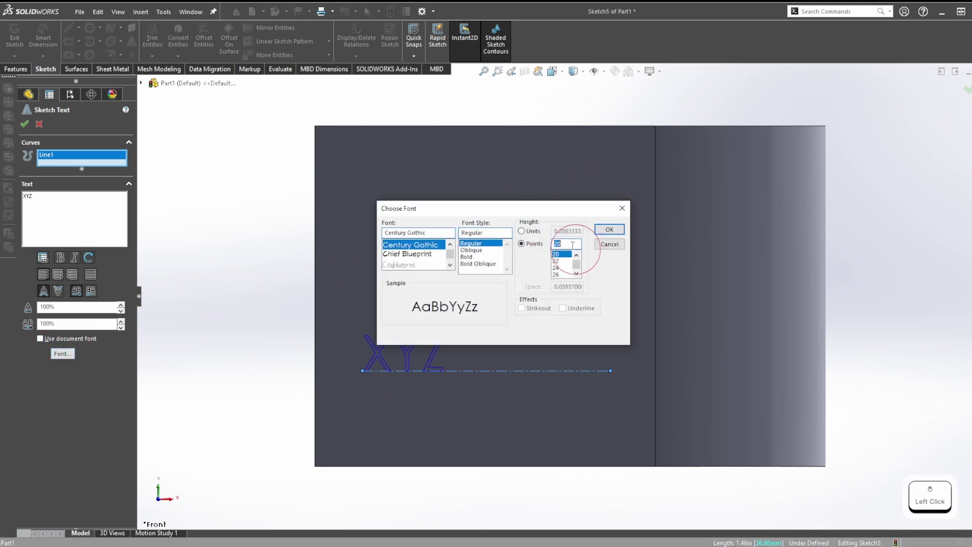
text(60)
key(Return)
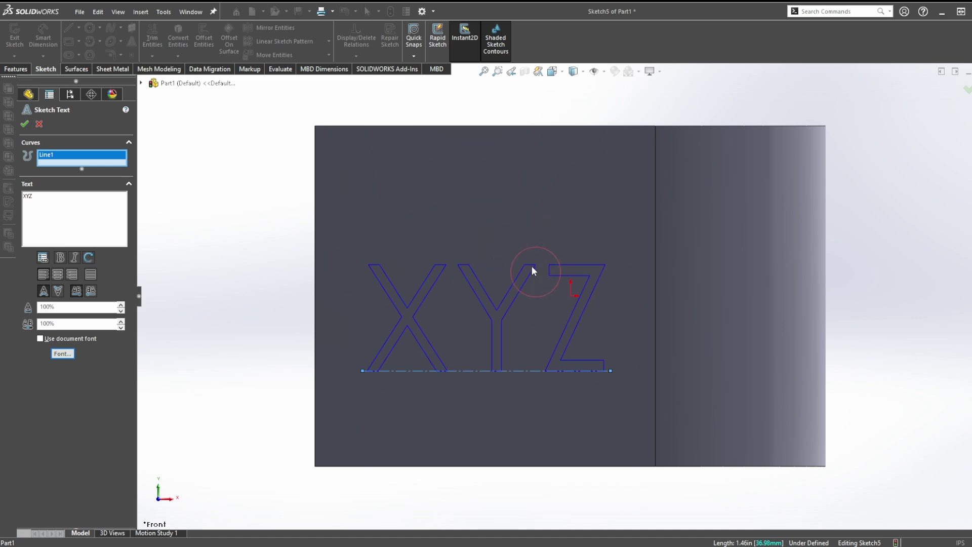
Accept the XYZ text, then drag its baseline and left endpoint lower and rightward.
click(25, 124)
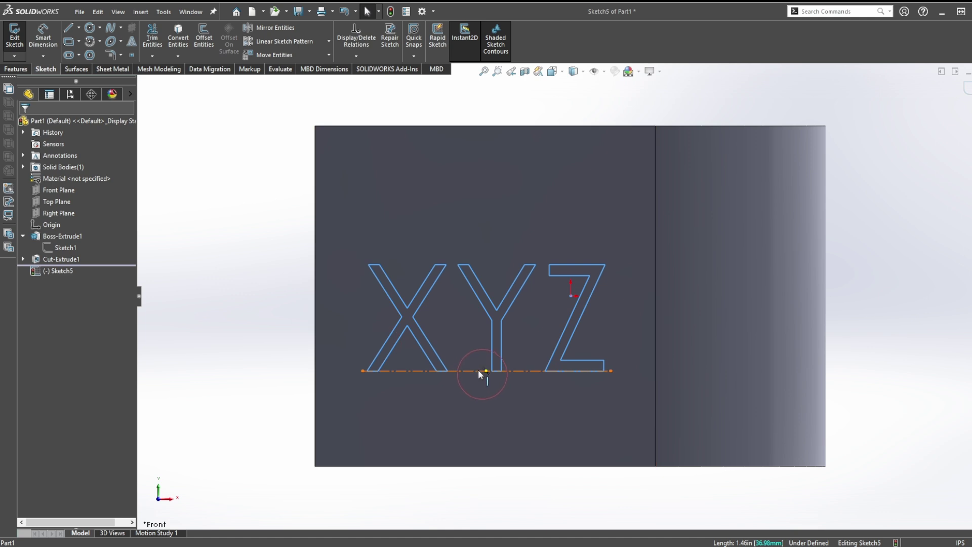
drag(477, 370, 496, 290)
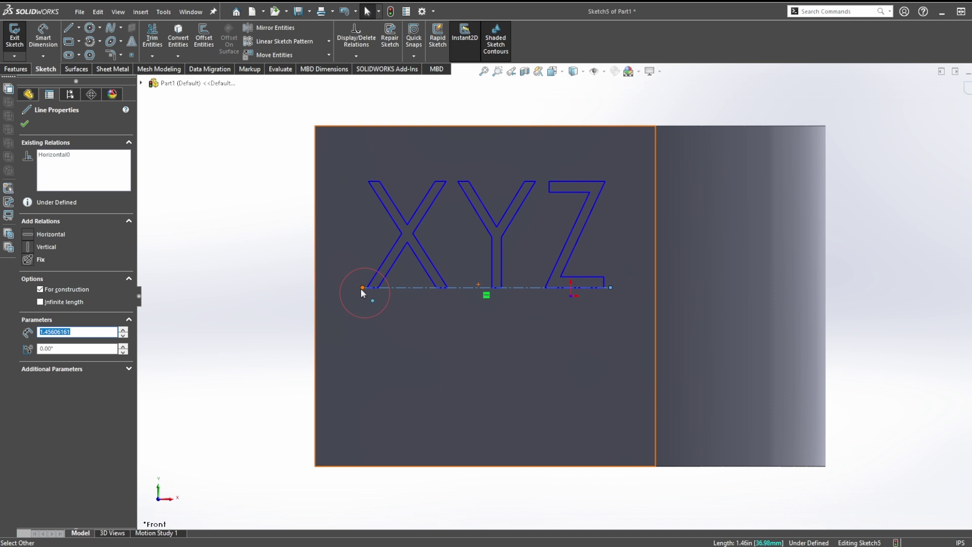
drag(361, 289, 366, 316)
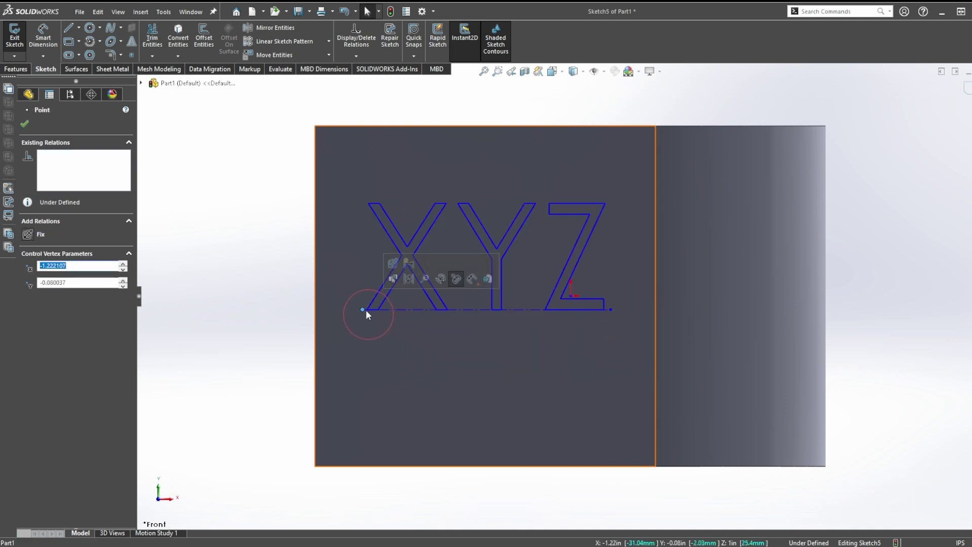
drag(530, 310, 556, 356)
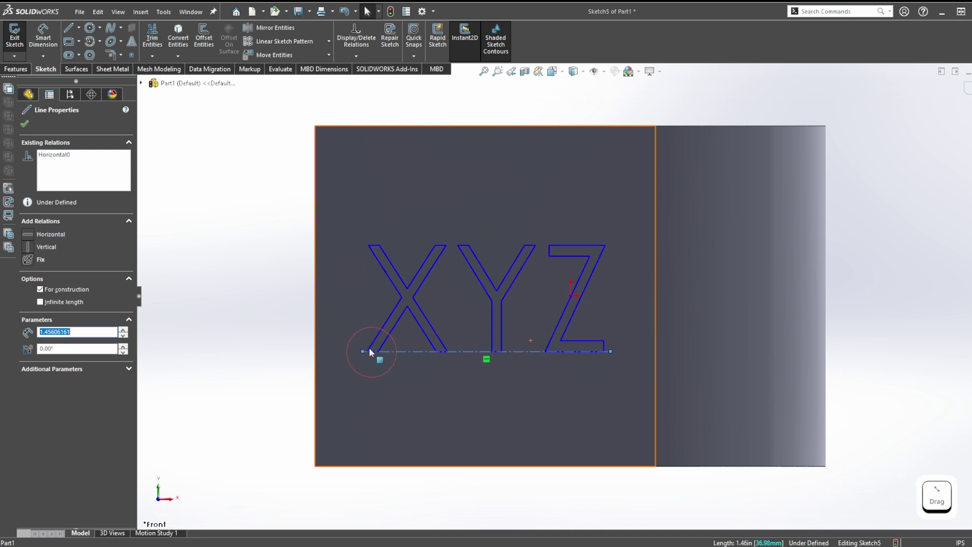
mouse_move(360, 351)
mouse_down()
mouse_move(460, 354)
mouse_move(376, 353)
mouse_up()
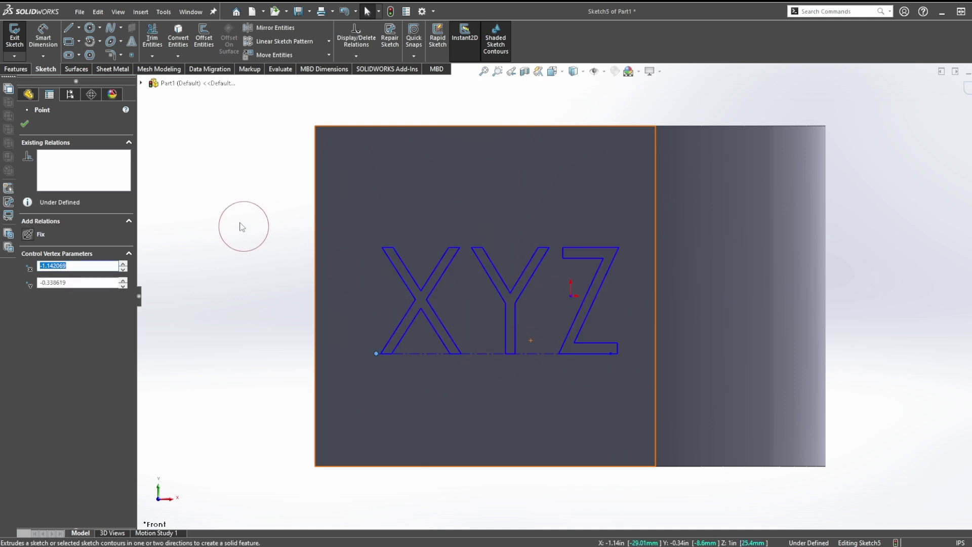
Set up a Blind Extruded Cut of the XYZ letters 0.125 in deep.
drag(253, 232, 403, 264)
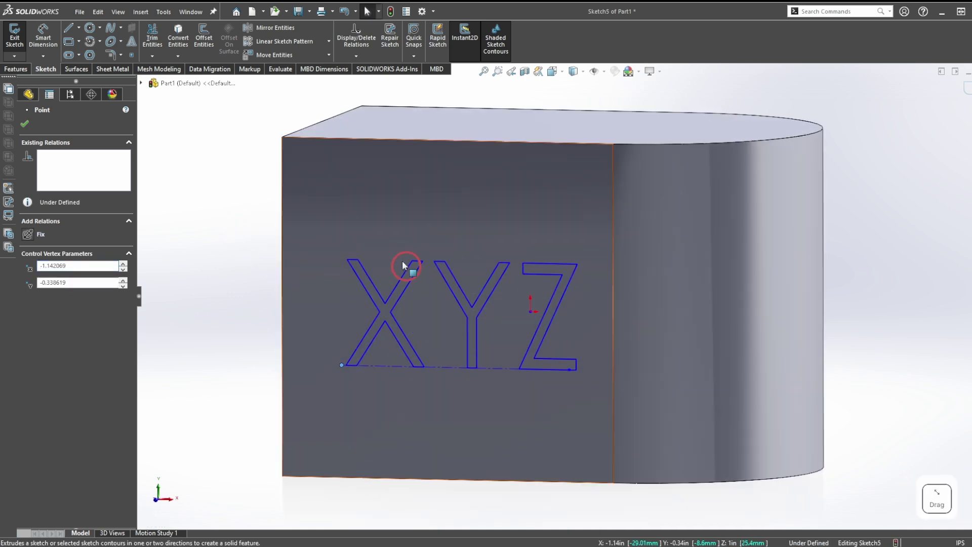
click(16, 69)
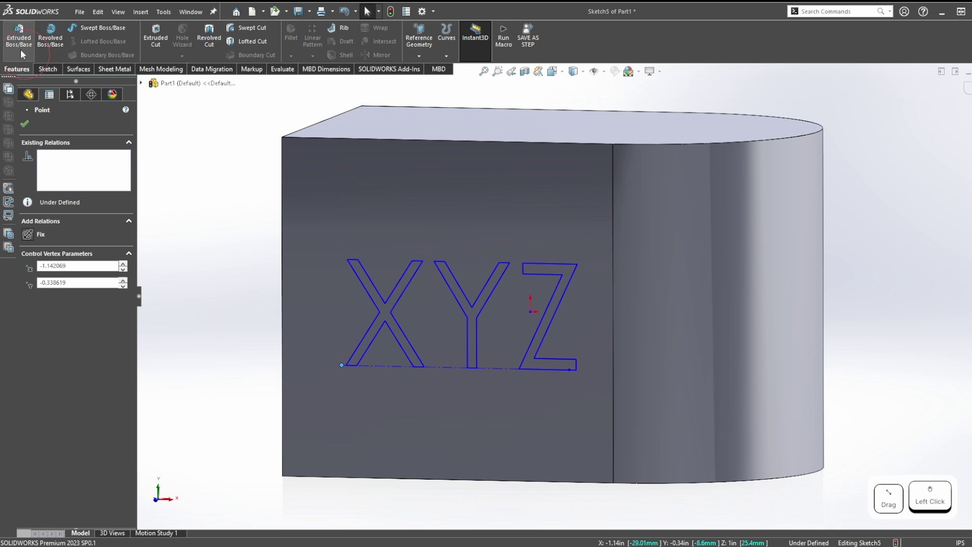
click(155, 35)
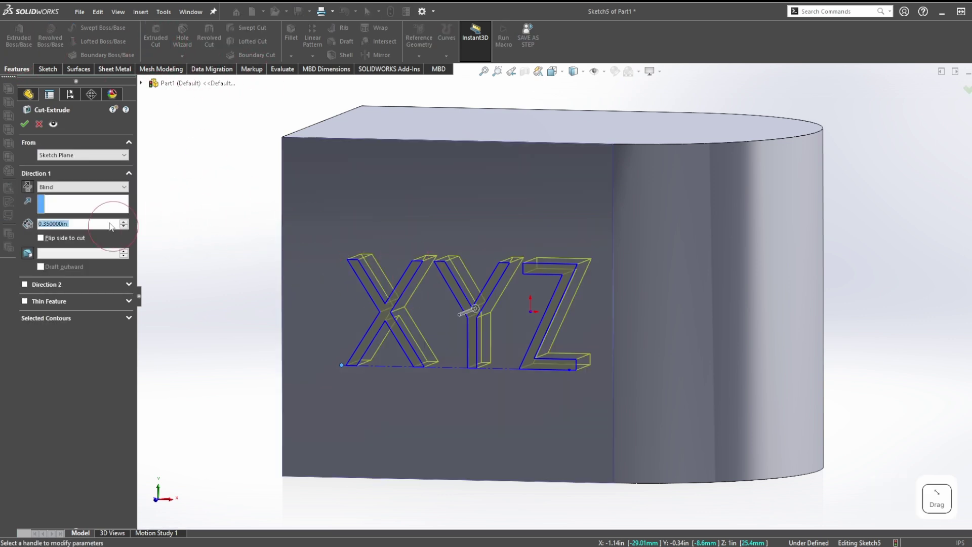
text(.125)
key(Return)
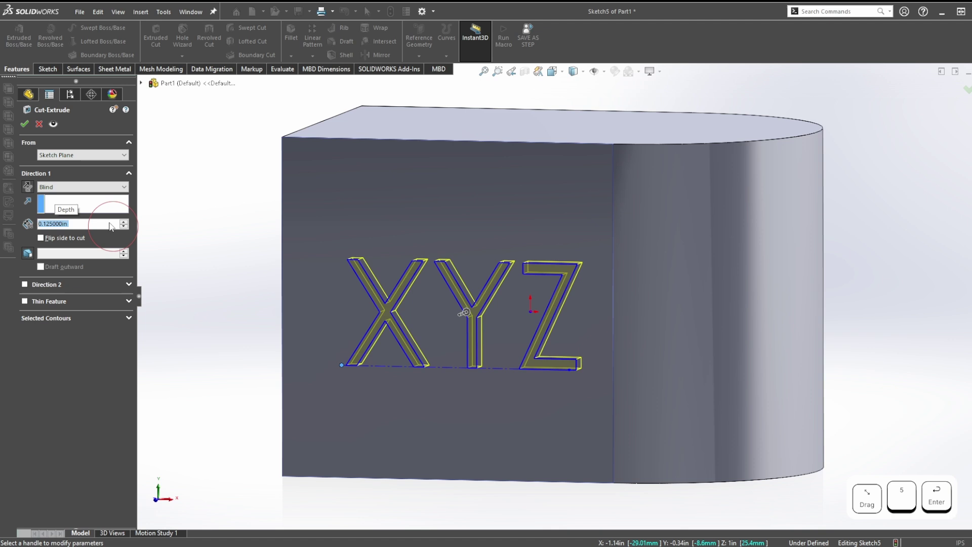
click(265, 288)
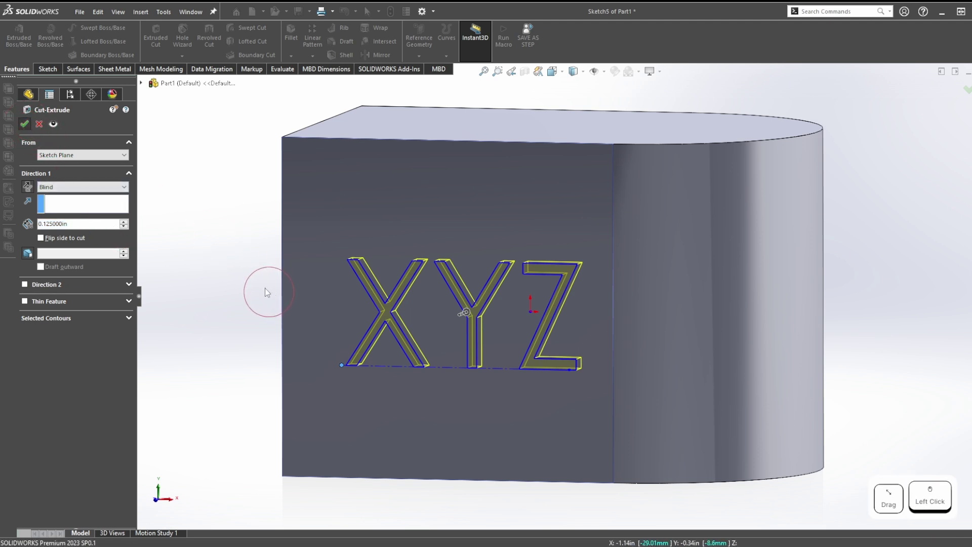
Orbit and zoom to inspect the engraved XYZ letters, then check the front and curved faces.
middle_drag(254, 310, 612, 304)
scroll(668, 283, down, 5)
middle_drag(672, 278, 581, 260)
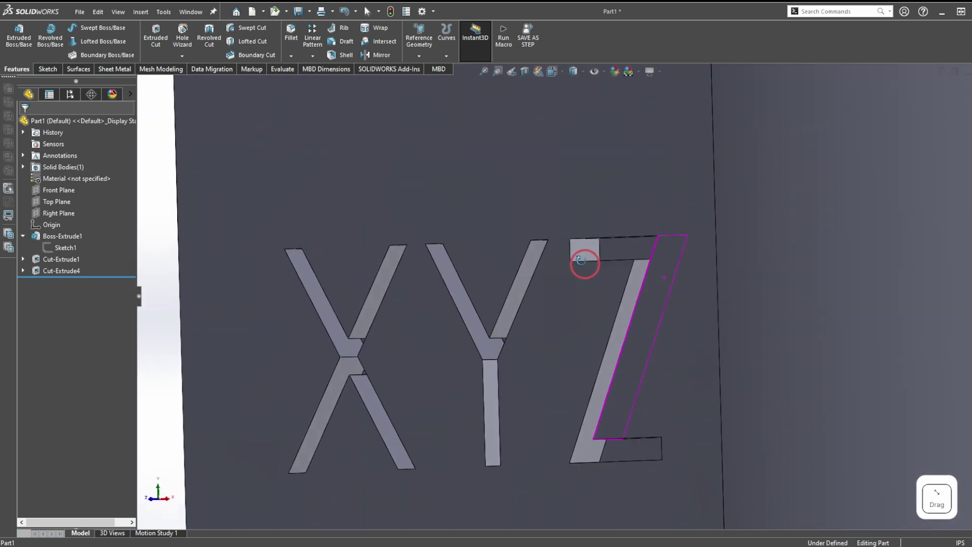
click(585, 279)
scroll(586, 279, up, 8)
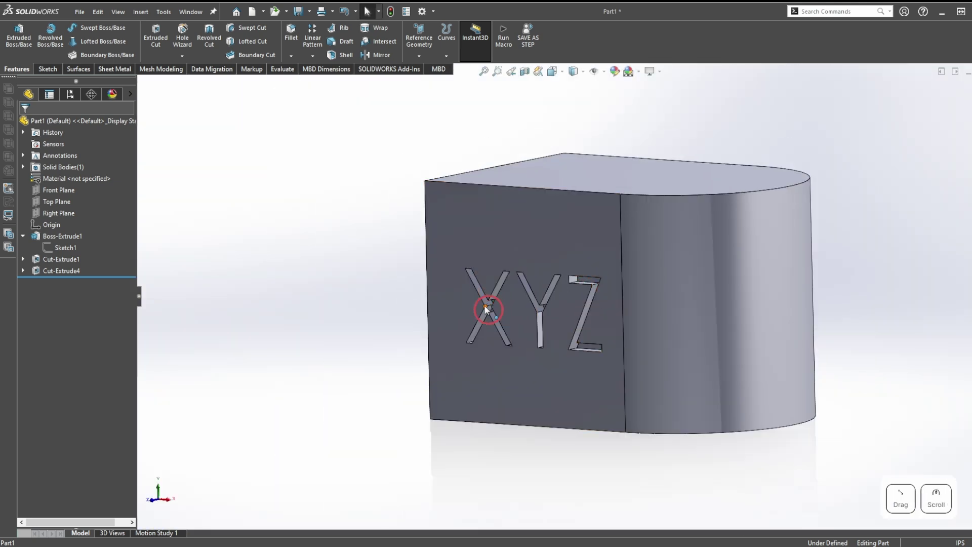
click(554, 307)
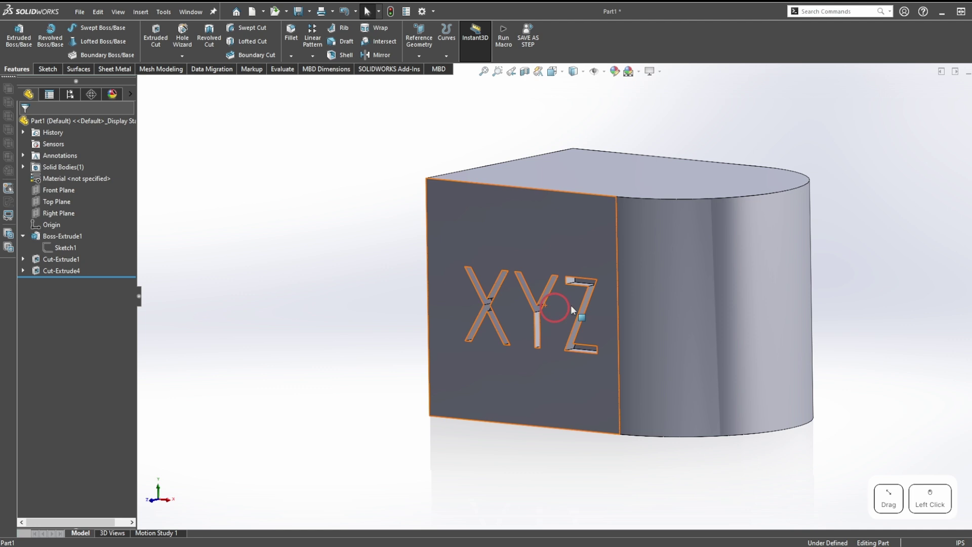
click(752, 293)
click(843, 307)
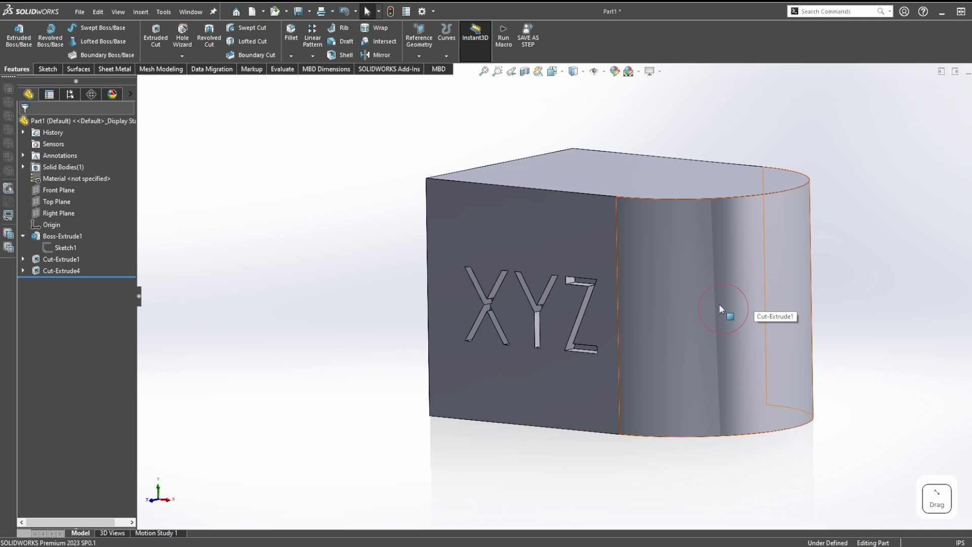
Create Plane2 tangent to the curved face and parallel to the flat side face.
click(410, 53)
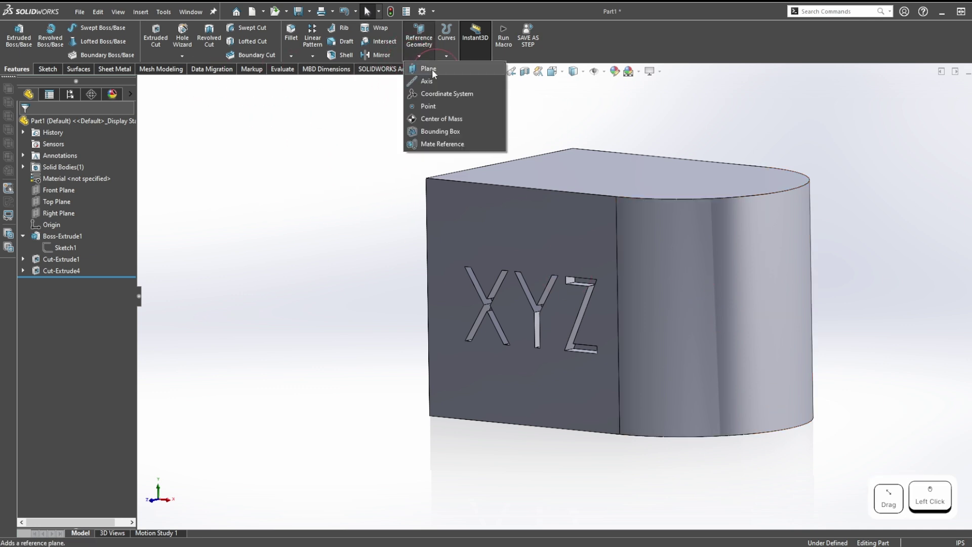
click(430, 68)
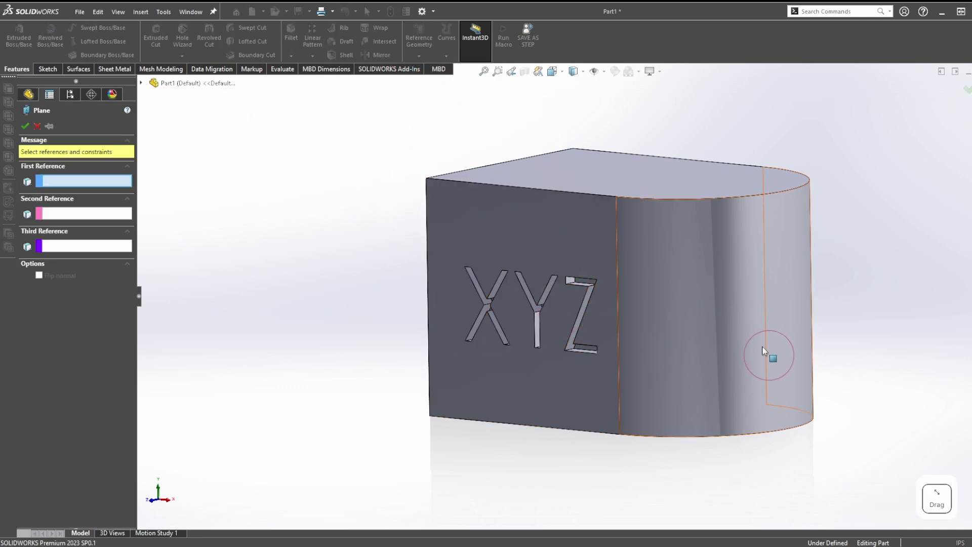
click(752, 334)
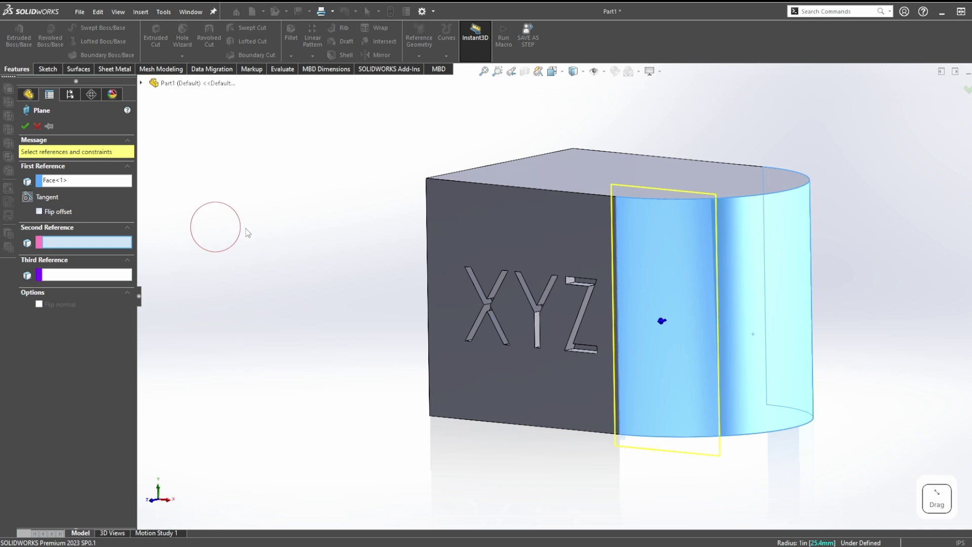
middle_drag(217, 228, 520, 278)
click(498, 271)
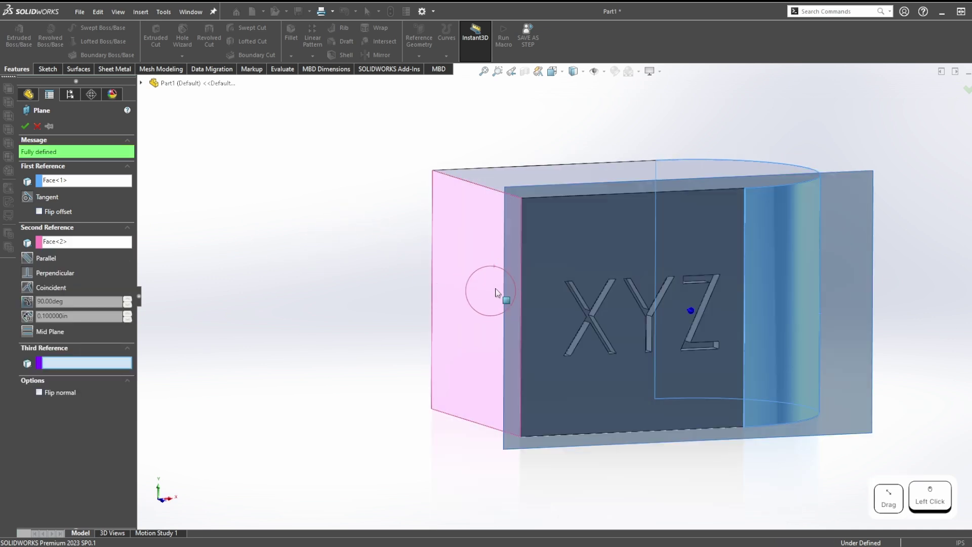
middle_drag(195, 283, 313, 261)
click(31, 257)
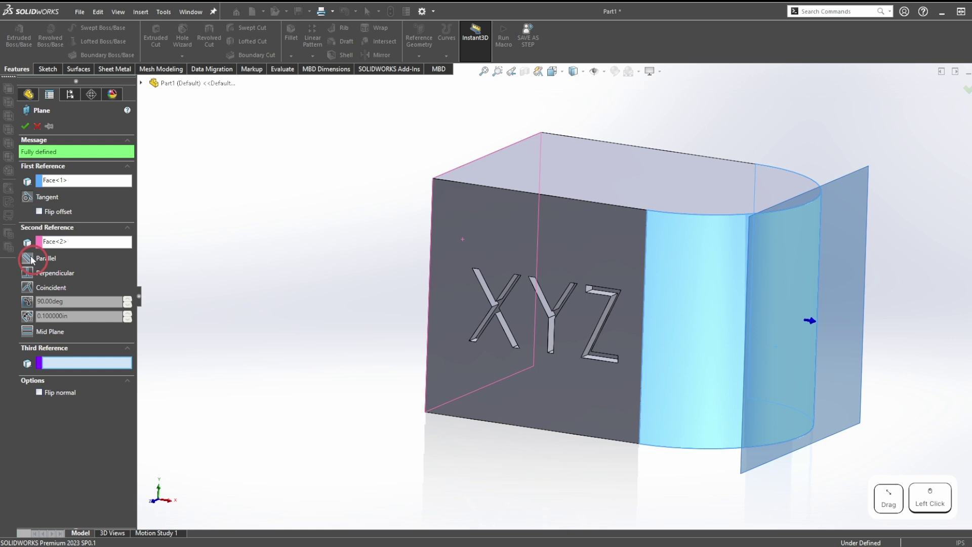
middle_drag(373, 282, 528, 295)
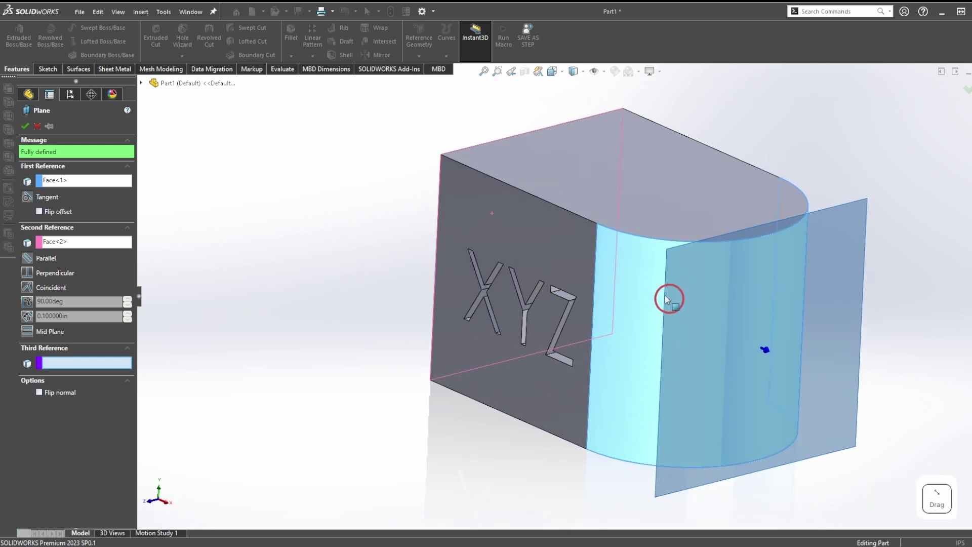
middle_drag(634, 297, 414, 210)
click(22, 127)
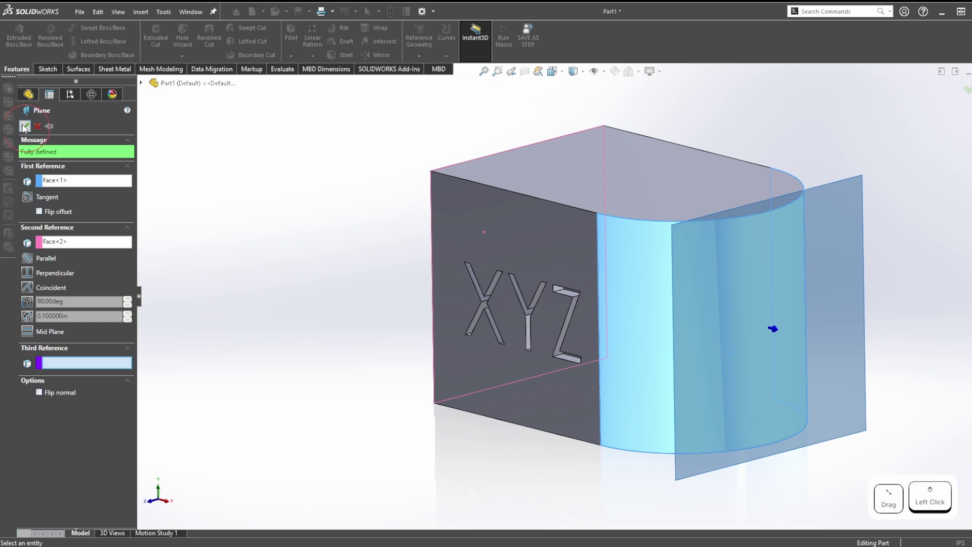
Start a new sketch on Plane2.
click(47, 68)
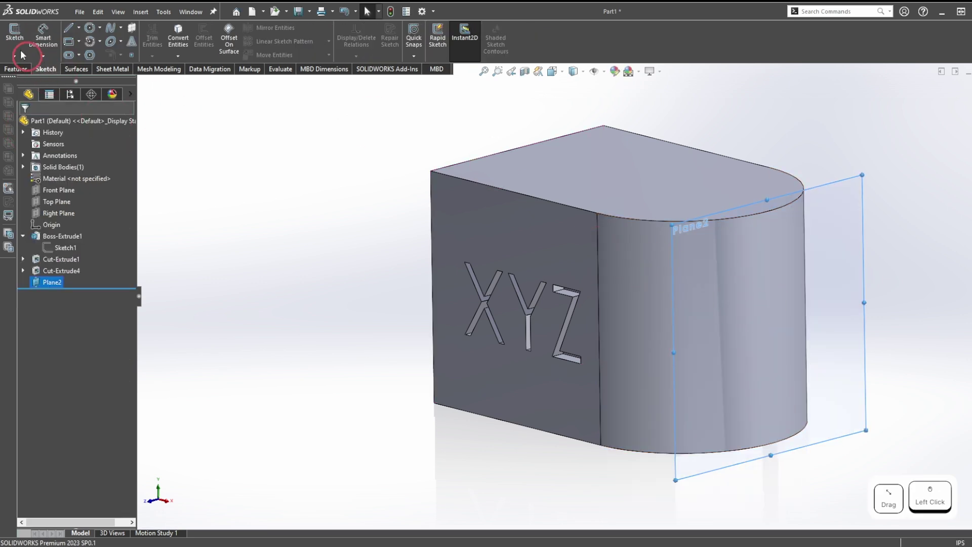
click(15, 35)
mouse_move(412, 292)
middle_down()
mouse_move(400, 192)
mouse_move(362, 283)
middle_up()
Draw a horizontal construction line across the curved face and start sketch text along it.
click(71, 33)
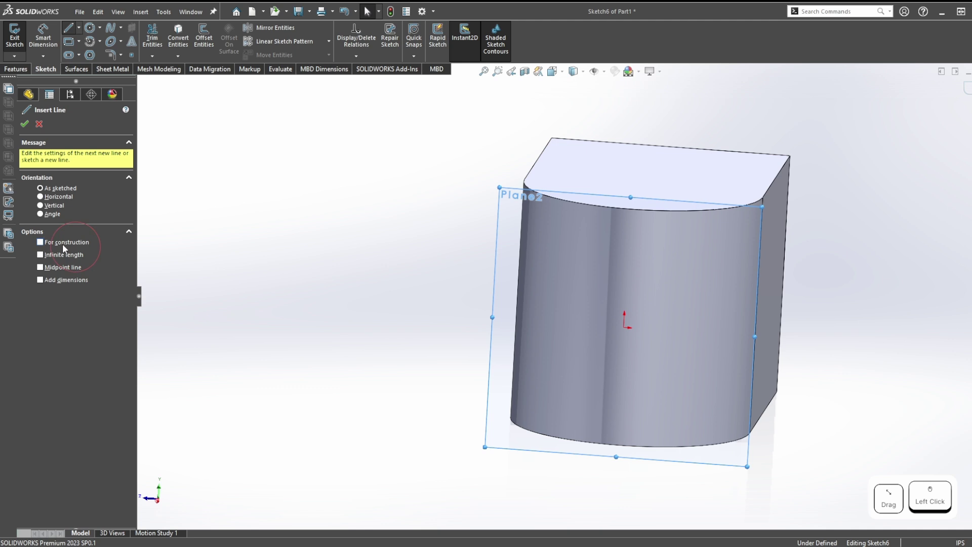
click(45, 243)
click(546, 371)
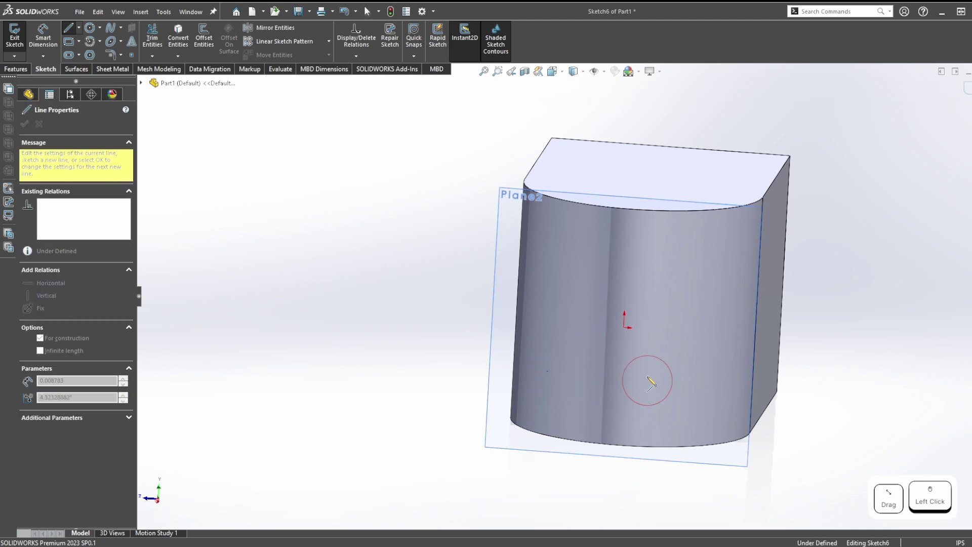
click(713, 383)
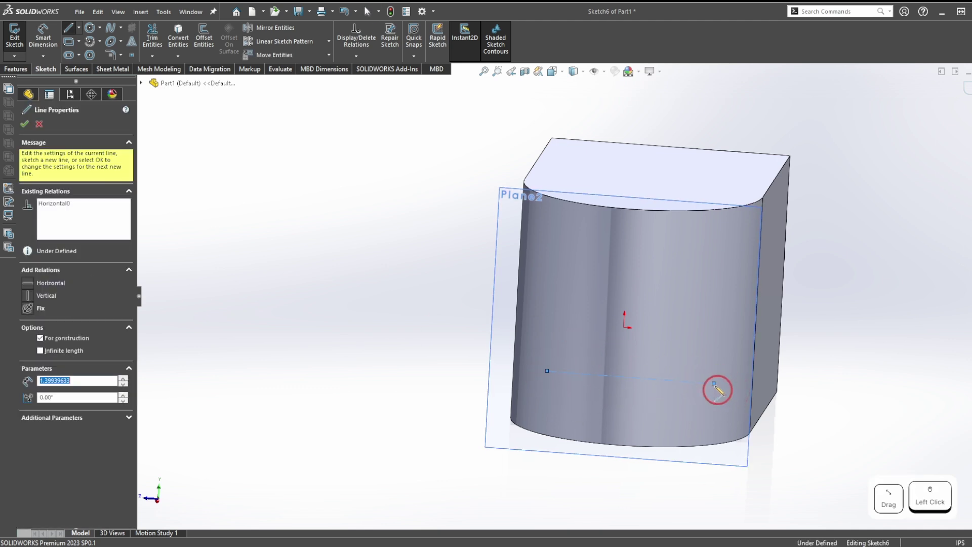
key(Escape)
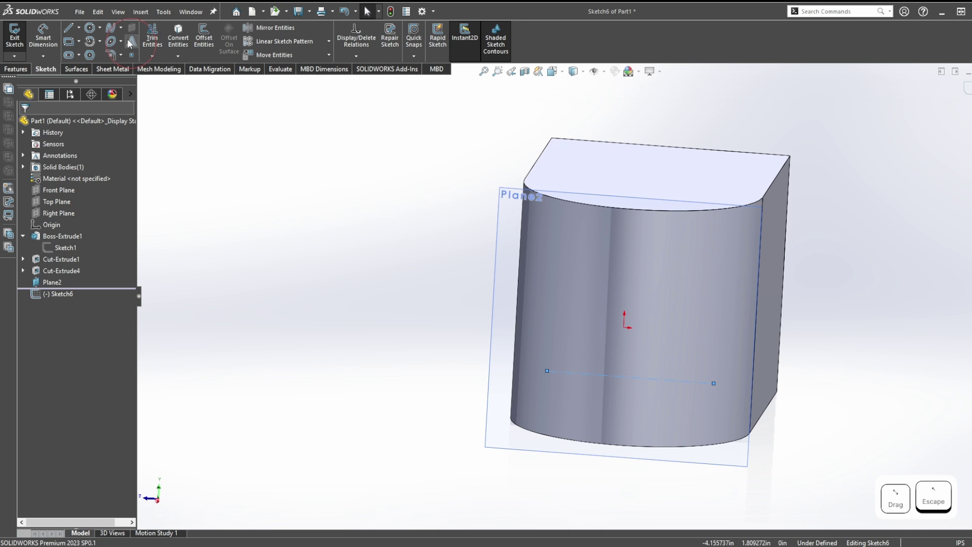
click(132, 41)
Enter XYZ as the sketch text with a custom 6-point font instead of the document font.
click(60, 217)
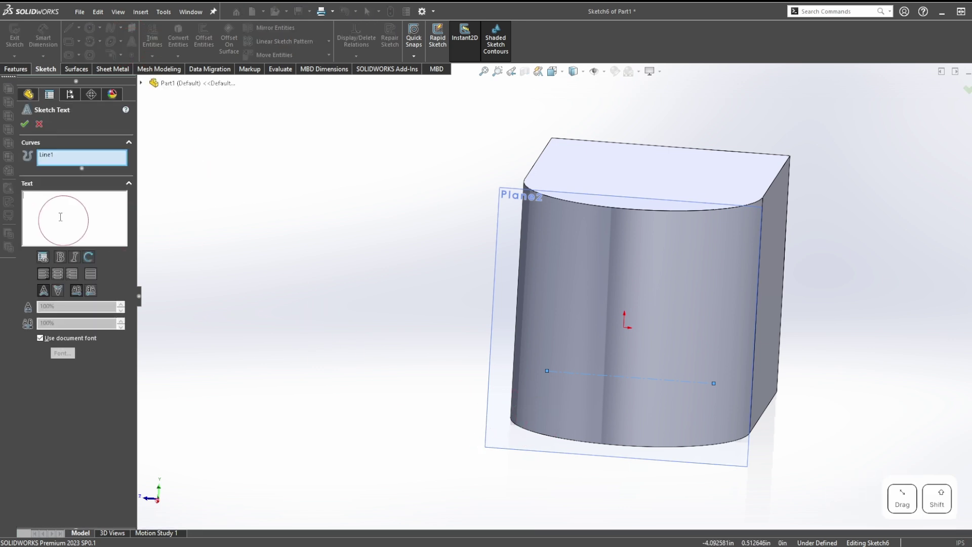
text(XYZ)
click(40, 337)
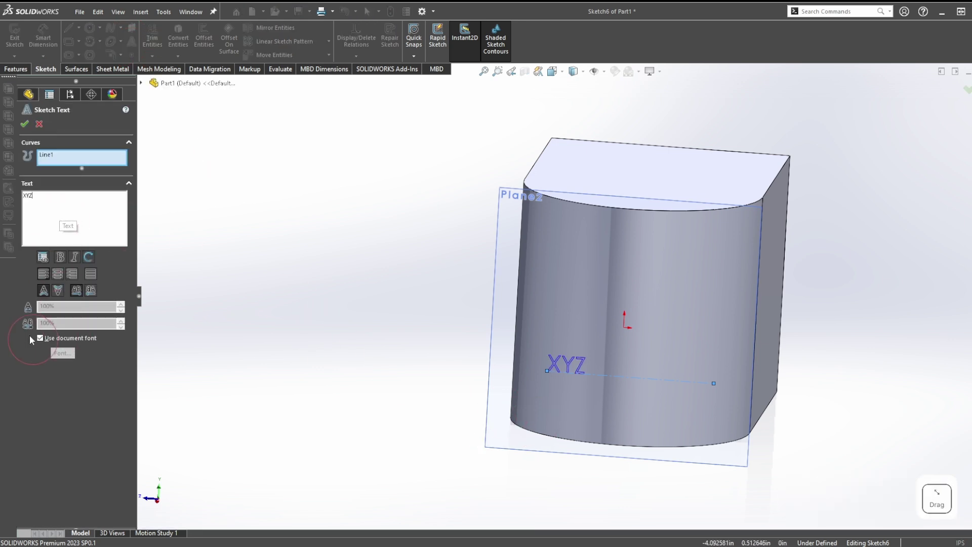
click(62, 352)
click(521, 244)
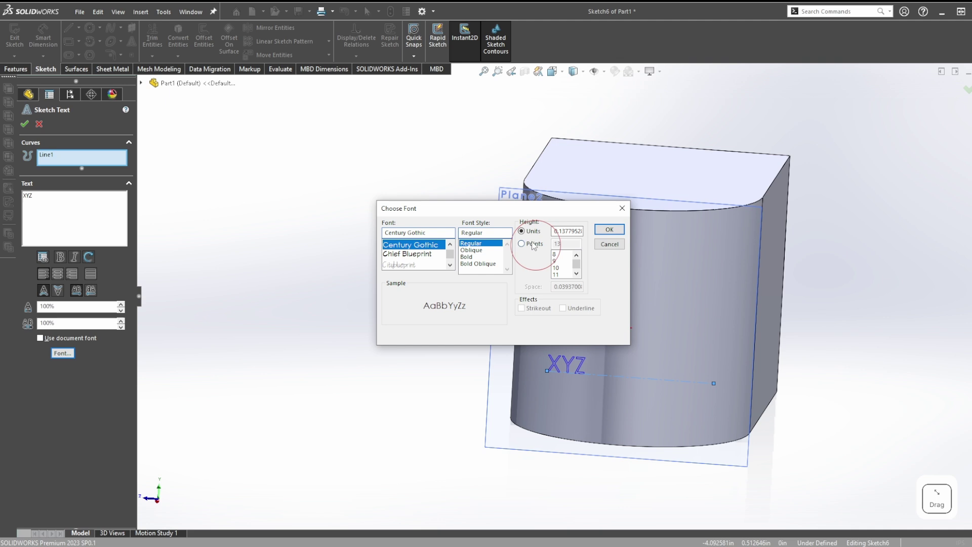
double_click(565, 243)
text(6)
key(Return)
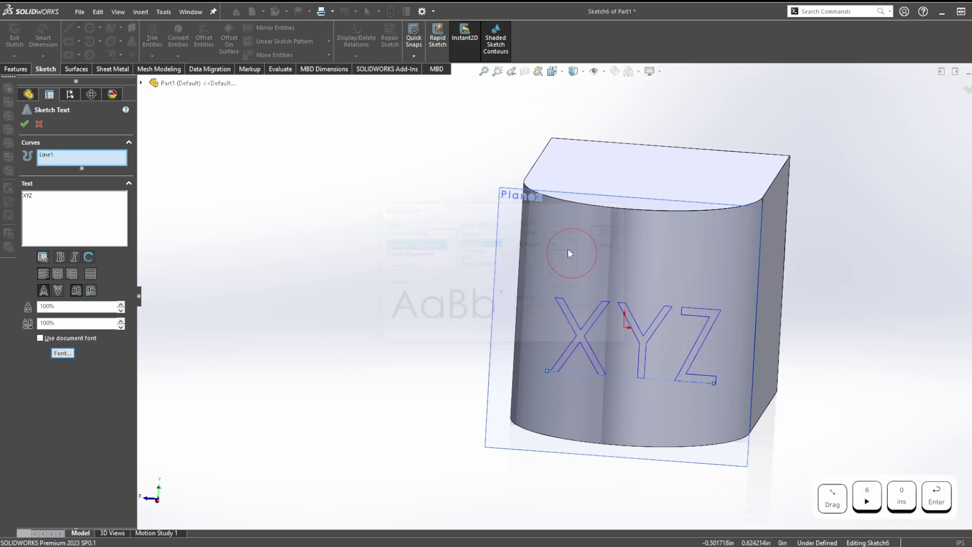
click(24, 124)
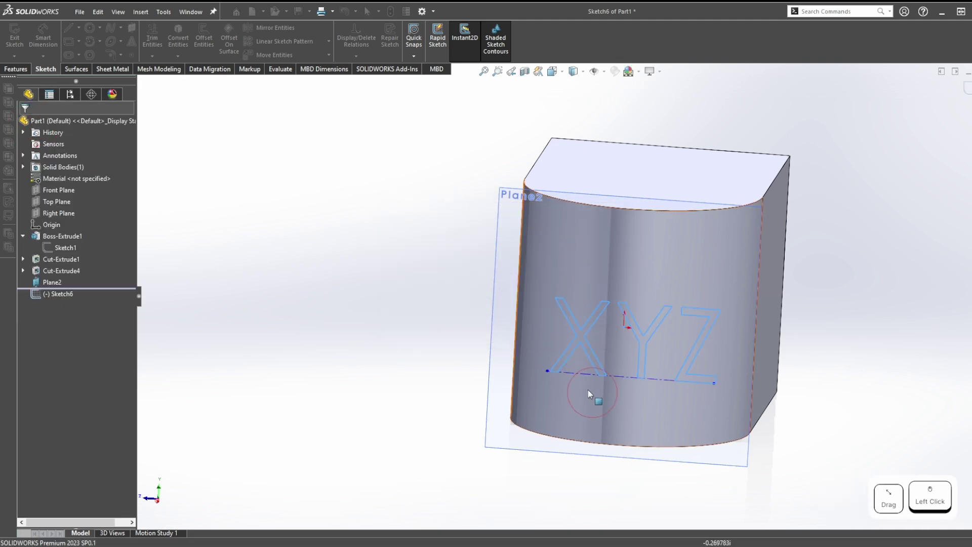
Leave the text command and view Plane2 straight on.
key(Escape)
click(637, 386)
key(space)
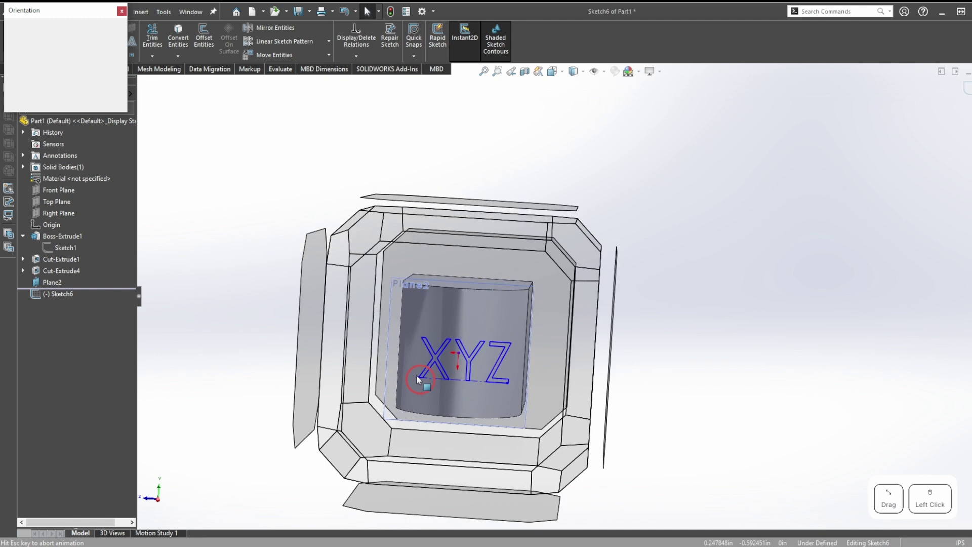
click(423, 375)
Drag the construction line and its left endpoint to centre XYZ, then orbit back to 3-D.
drag(588, 371, 529, 344)
drag(460, 338, 432, 334)
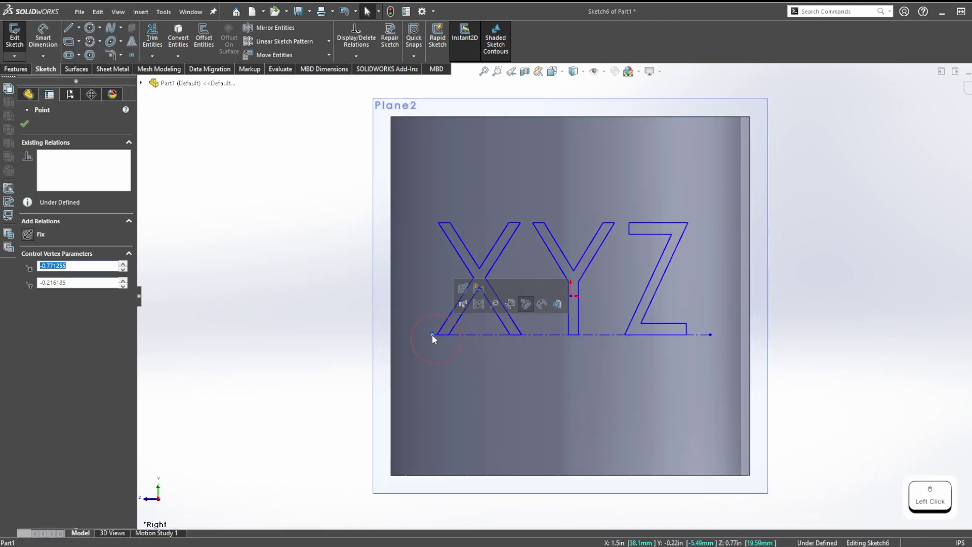
click(430, 336)
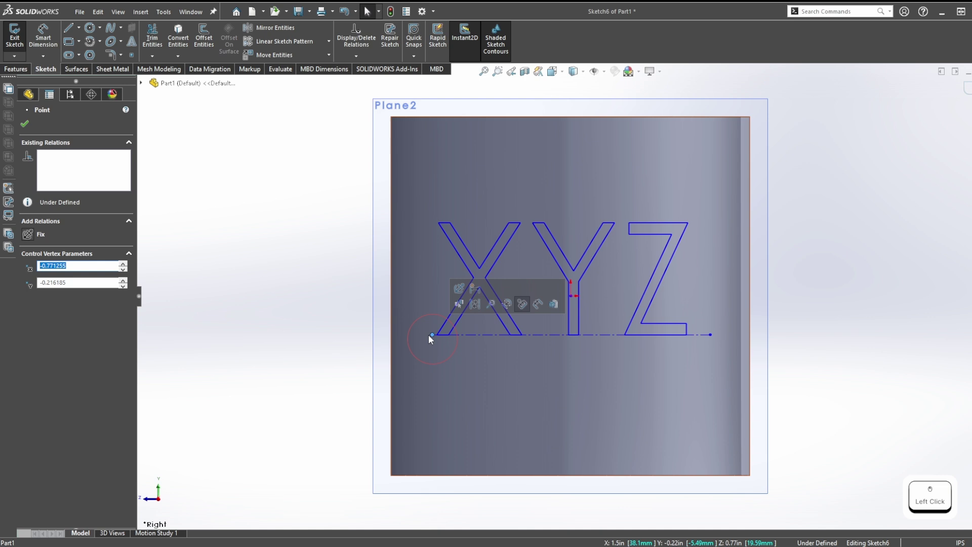
click(429, 336)
drag(429, 335, 409, 338)
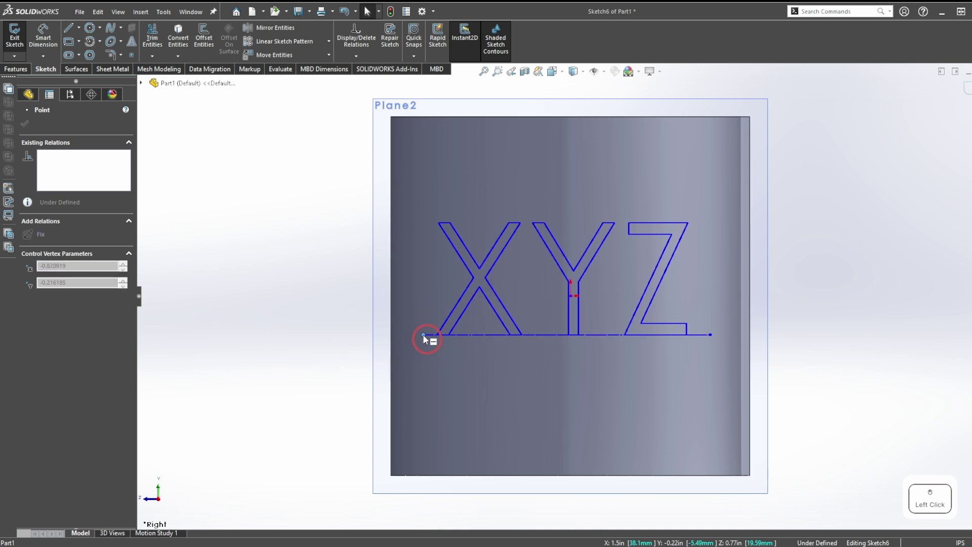
mouse_move(423, 334)
mouse_down()
mouse_move(437, 332)
mouse_move(427, 335)
mouse_up()
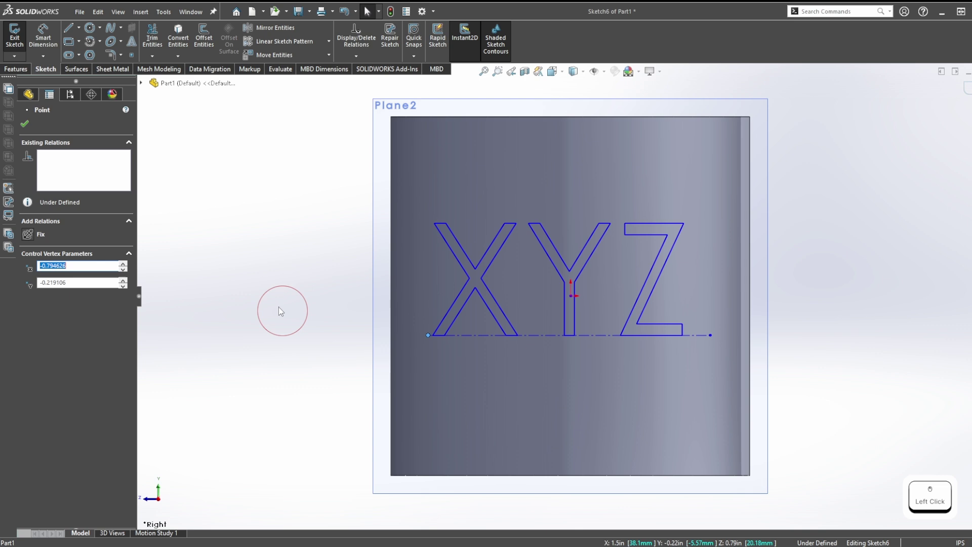
click(281, 310)
middle_drag(351, 326, 629, 351)
scroll(629, 333, up, 2)
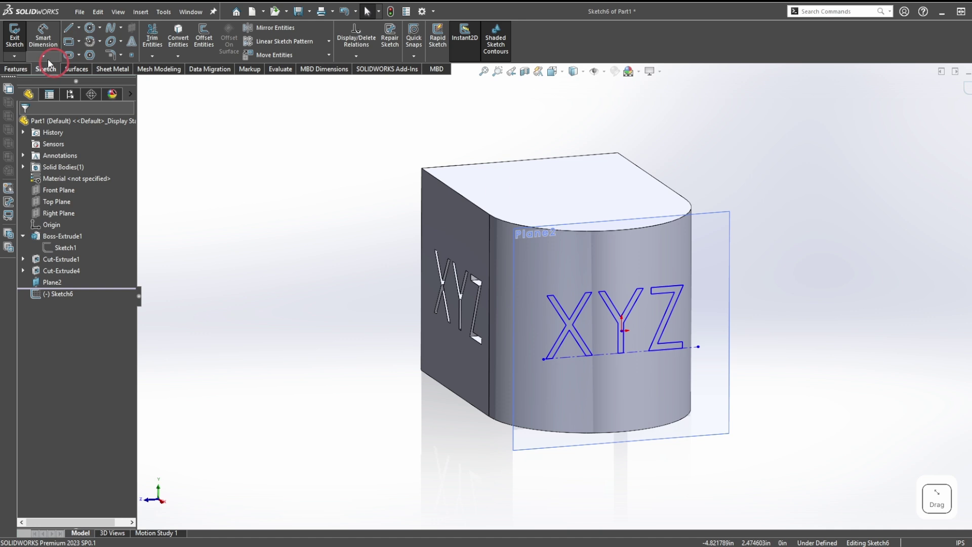
Exit the sketch and select Sketch6 in the FeatureManager tree.
click(15, 69)
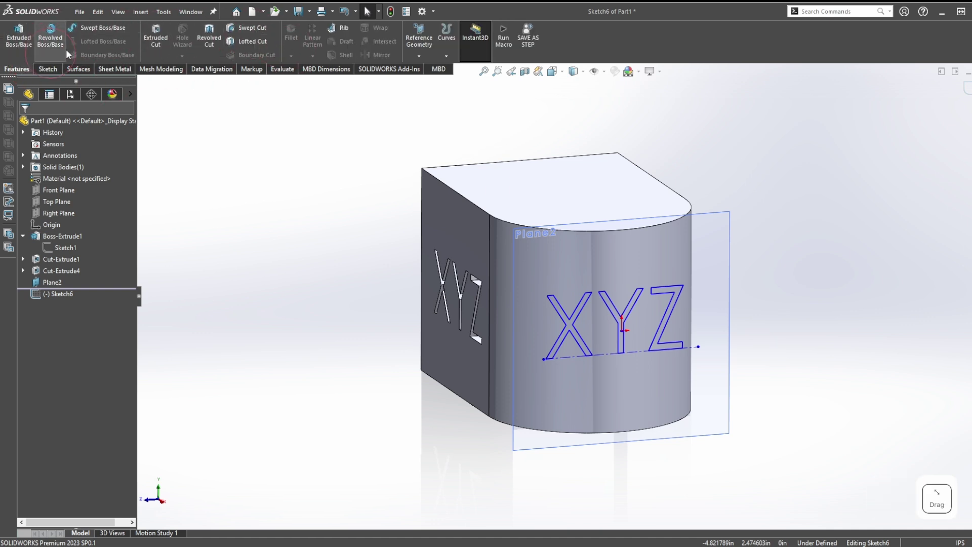
click(48, 69)
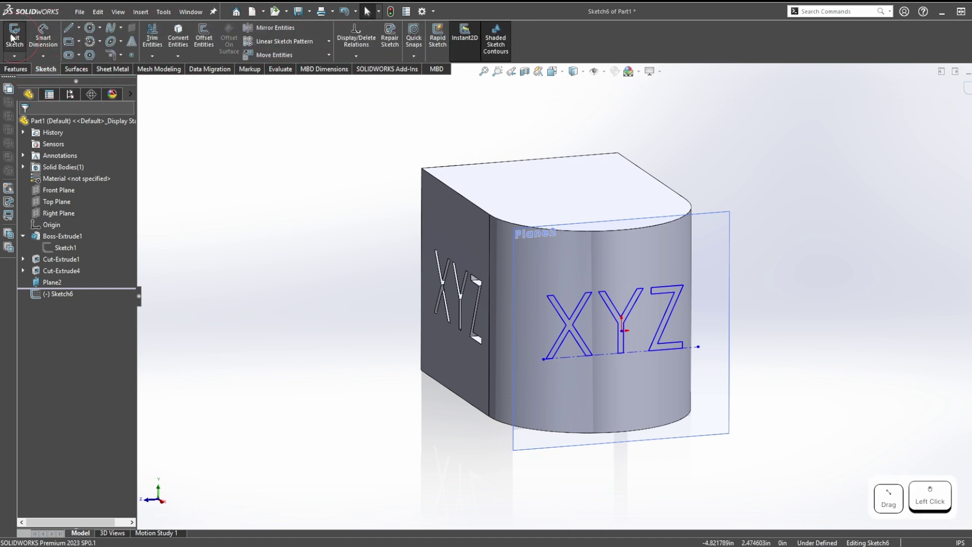
click(15, 37)
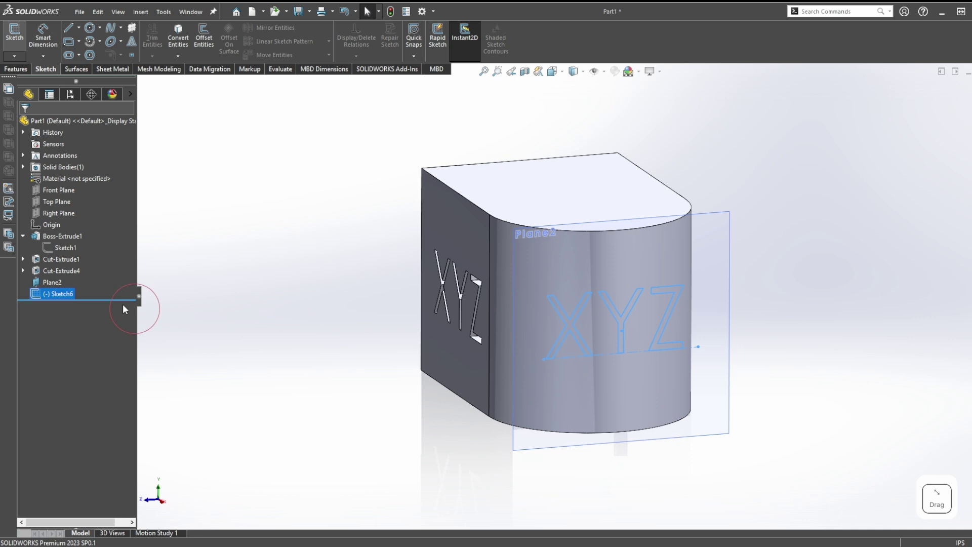
click(65, 295)
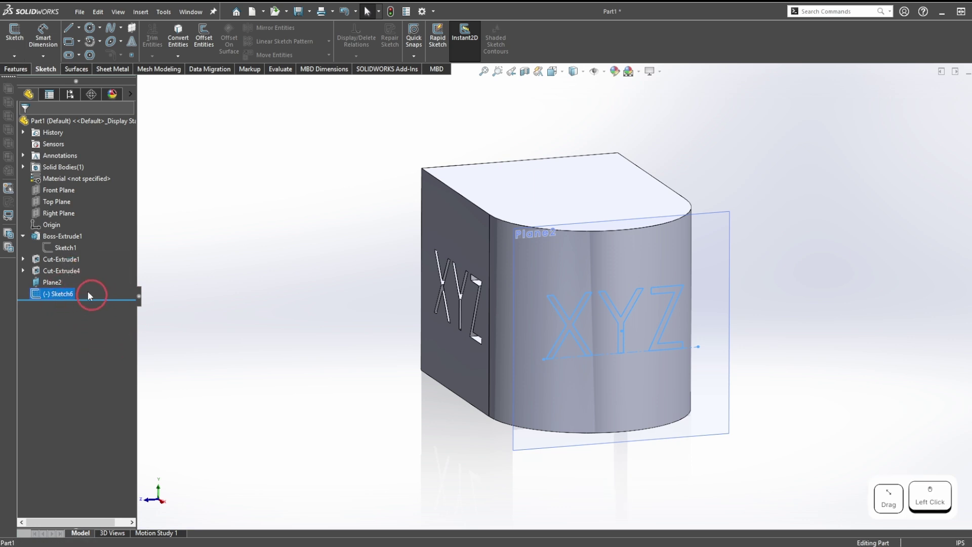
Start a Wrap feature, cancel the first attempt, and restart it with Sketch6 as its sketch.
click(25, 68)
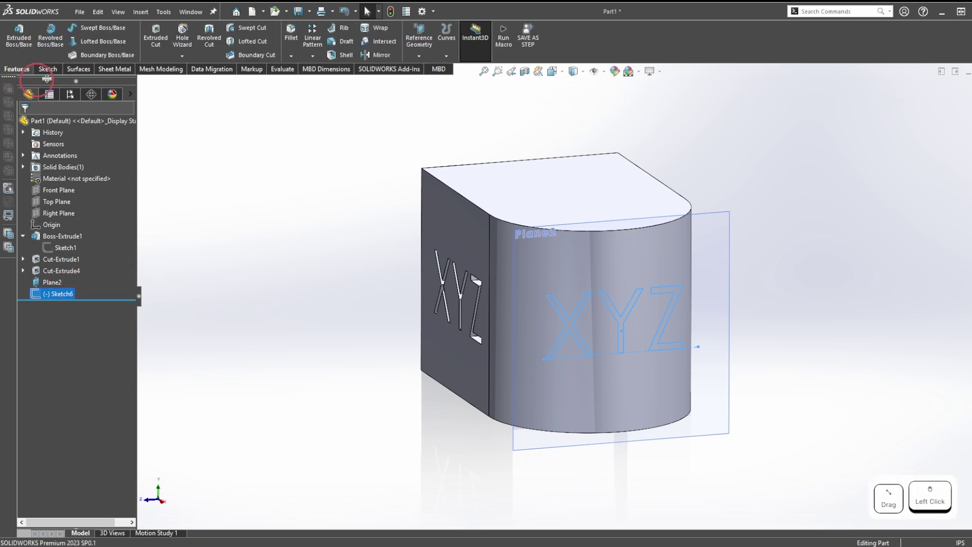
click(380, 28)
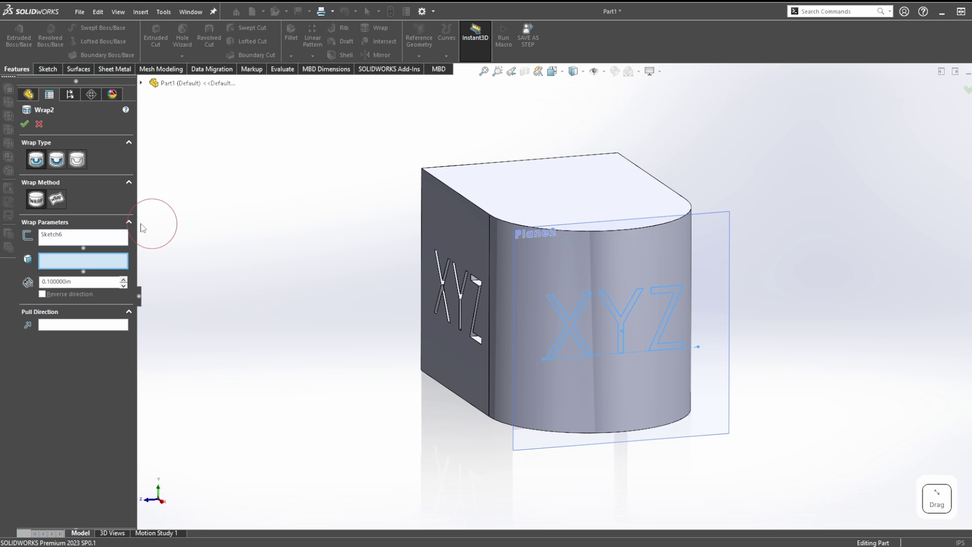
click(683, 319)
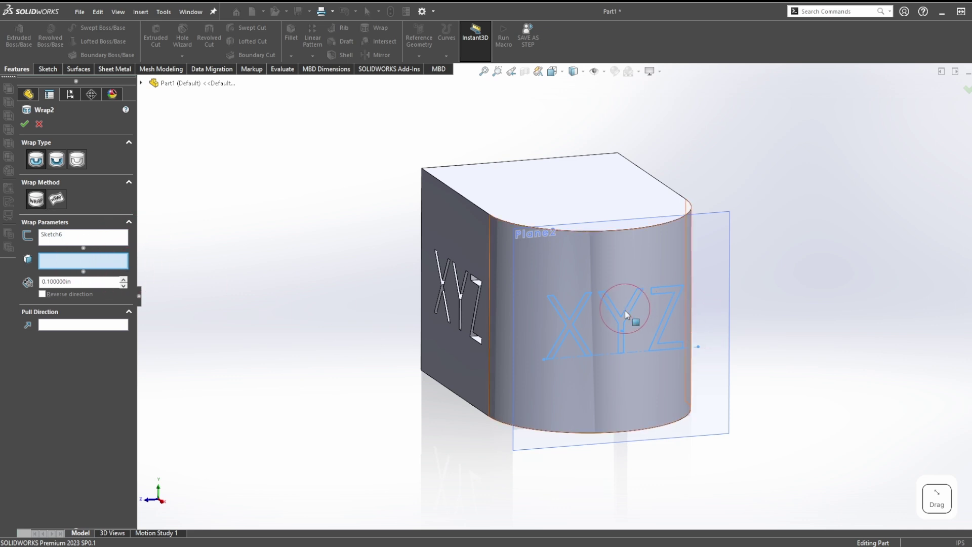
click(355, 298)
click(39, 124)
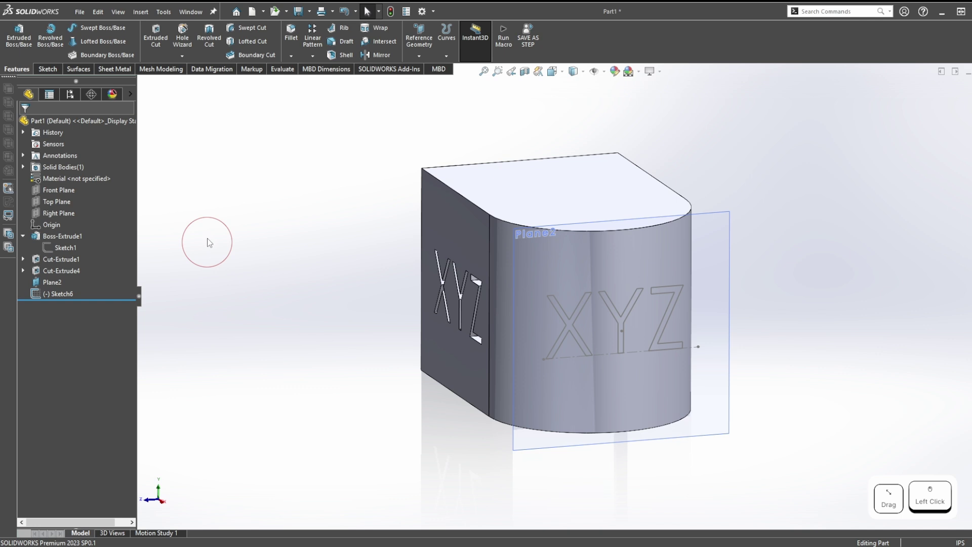
click(379, 29)
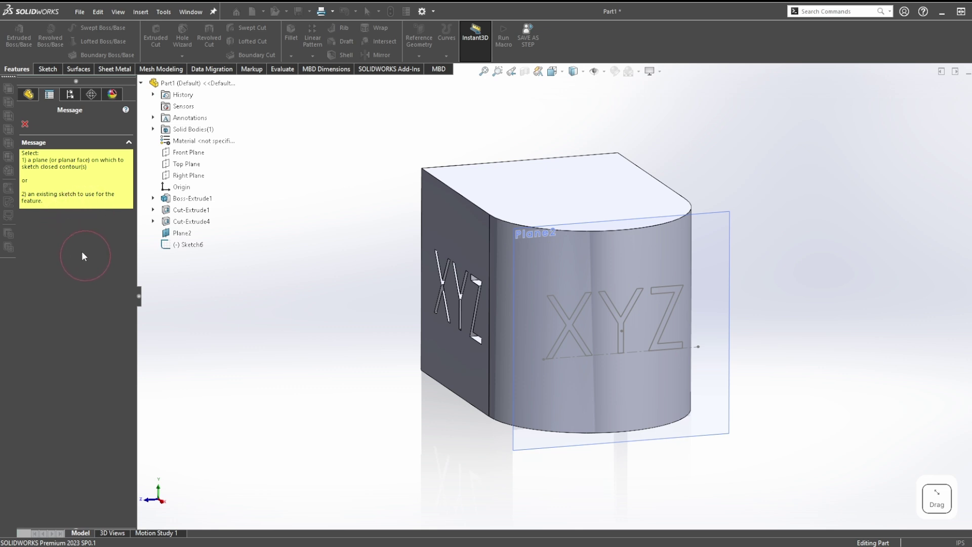
click(196, 247)
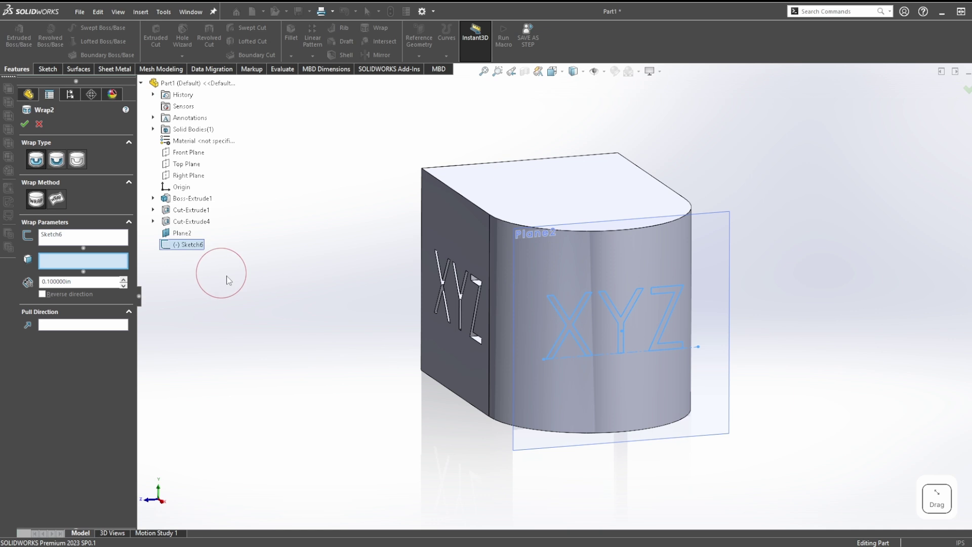
Pick the curved cylindrical face as the wrap's Face<1> and inspect the XYZ preview.
middle_drag(385, 283, 642, 275)
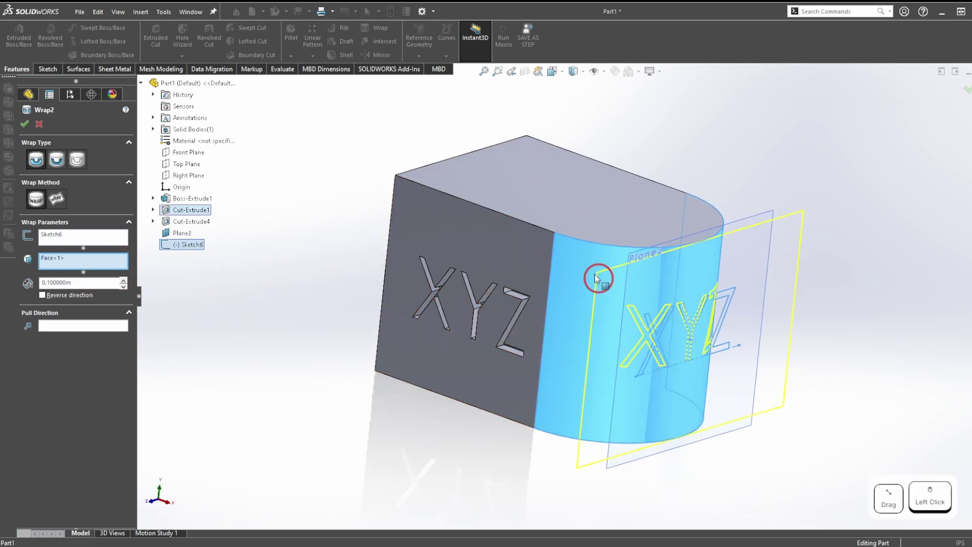
click(583, 366)
scroll(657, 390, down, 3)
mouse_move(657, 391)
middle_down()
mouse_move(687, 347)
mouse_move(666, 304)
mouse_move(632, 300)
mouse_move(622, 269)
mouse_move(621, 341)
mouse_move(663, 298)
middle_up()
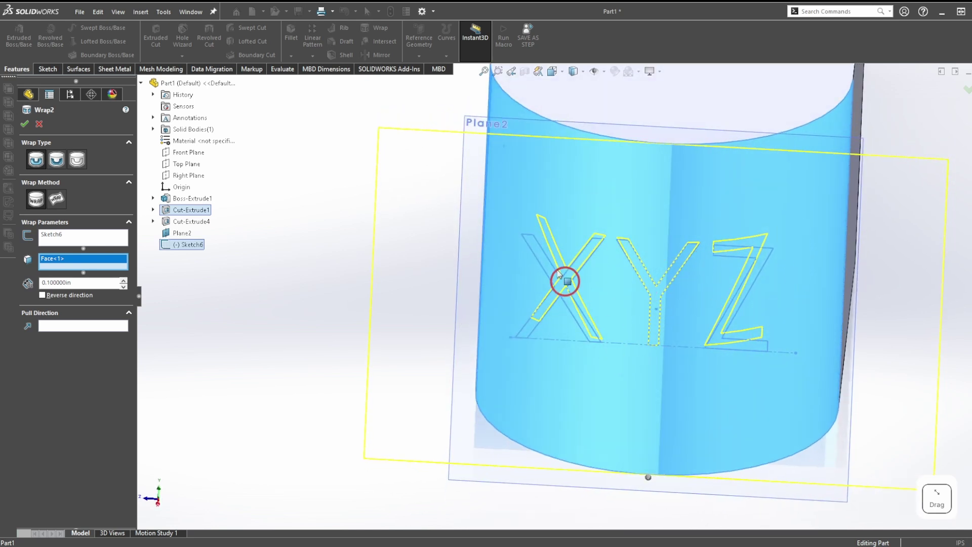
middle_drag(605, 347, 609, 282)
key(space)
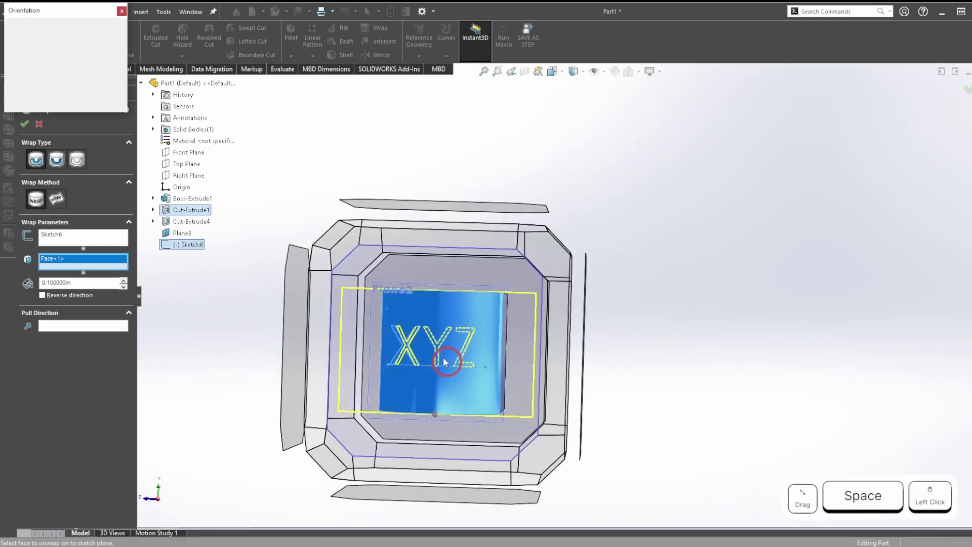
click(611, 332)
scroll(470, 242, down, 5)
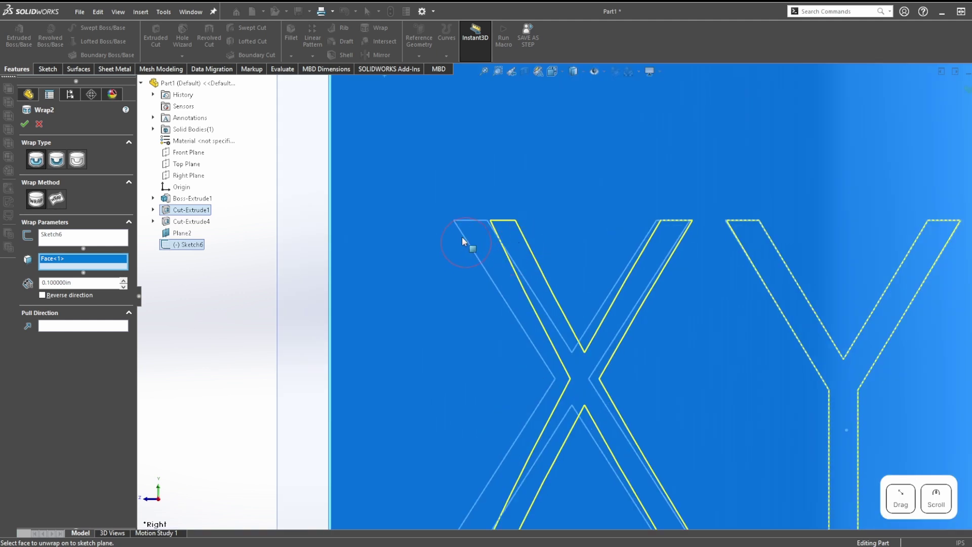
scroll(539, 218, up, 5)
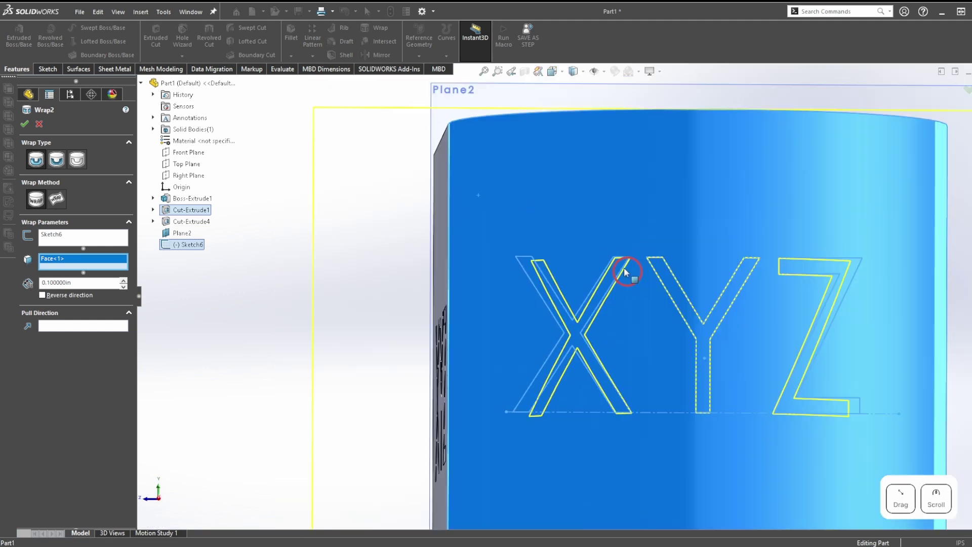
scroll(626, 272, up, 3)
middle_drag(644, 282, 727, 339)
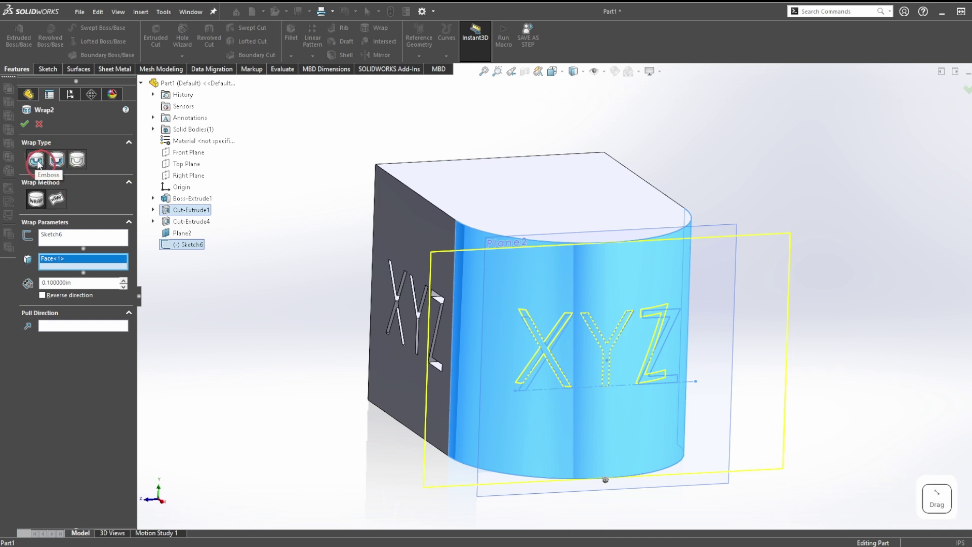
Set the wrap type to Emboss with 0.125in thickness and accept Wrap2.
click(57, 161)
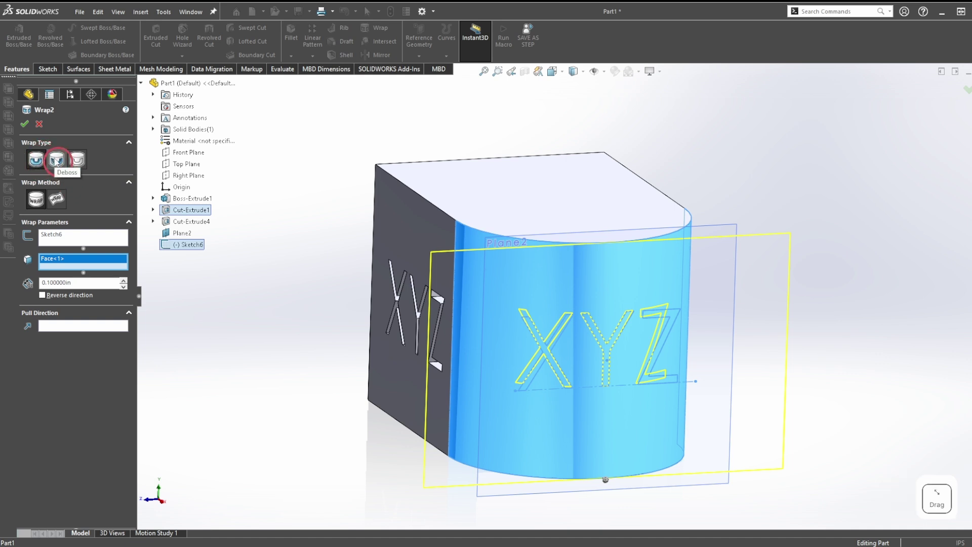
click(76, 160)
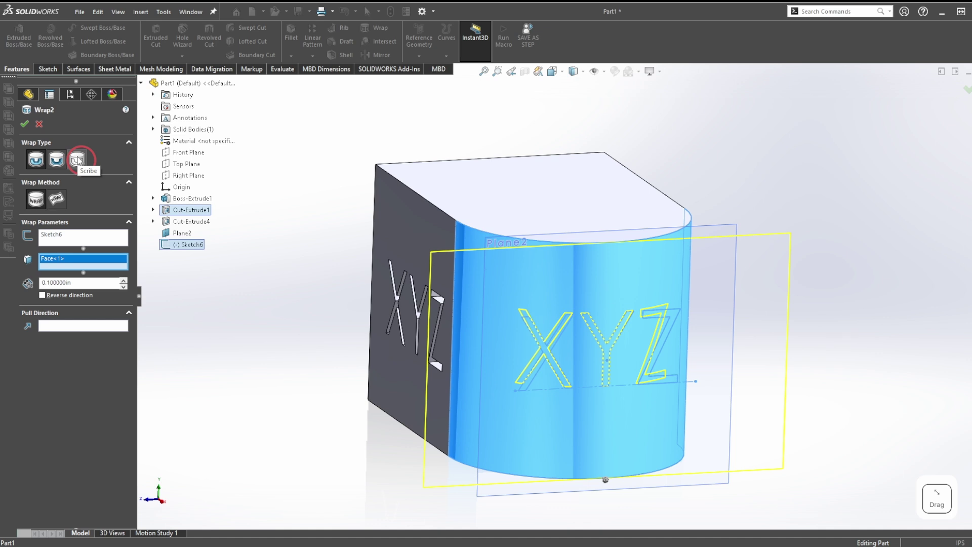
click(57, 161)
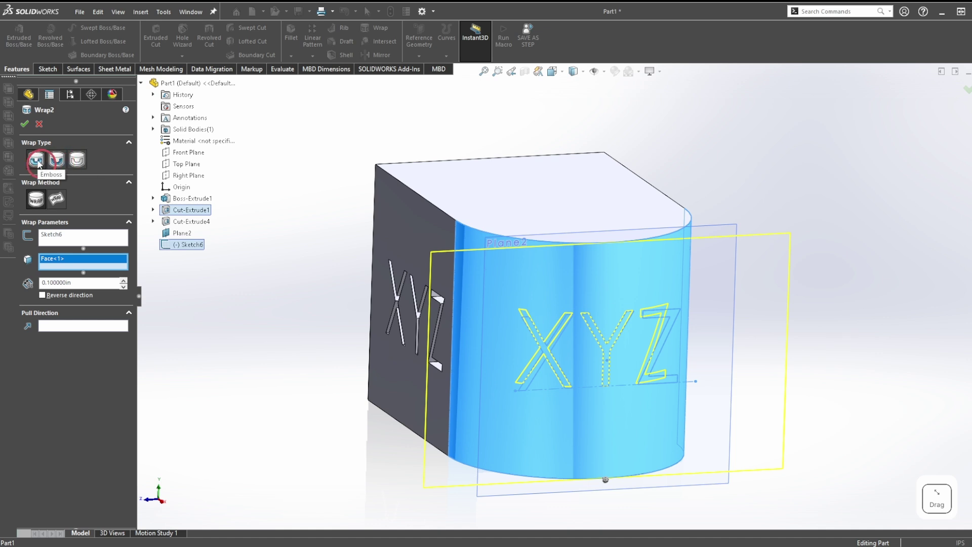
click(37, 161)
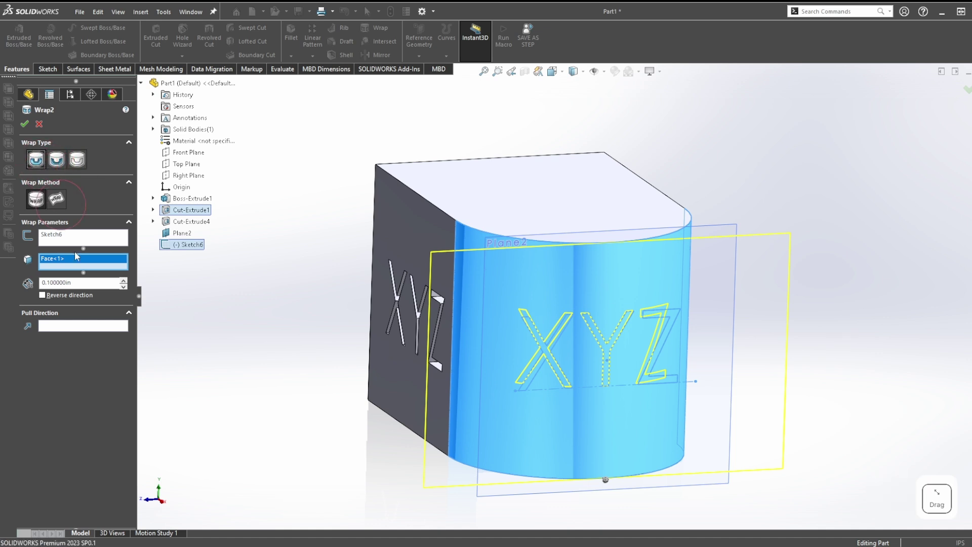
click(81, 282)
text(.125)
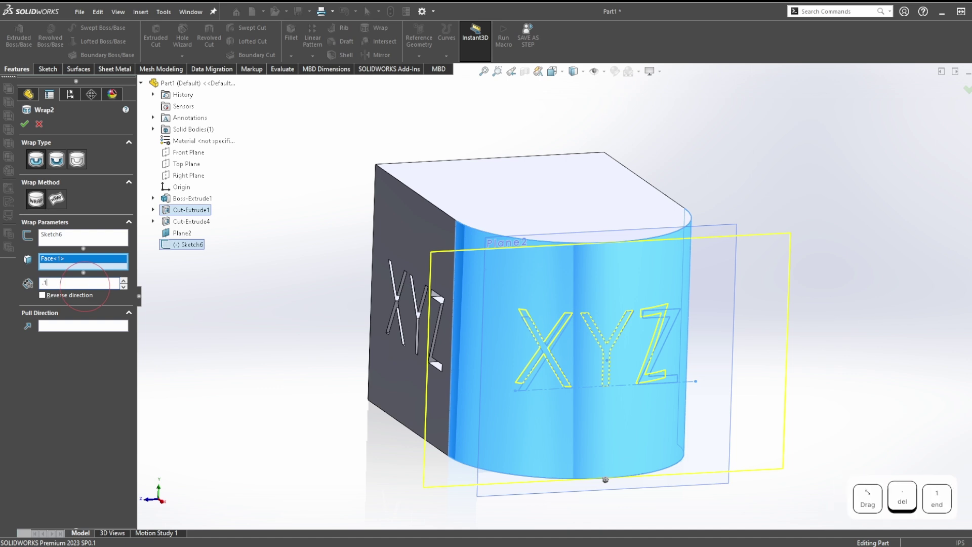
click(76, 381)
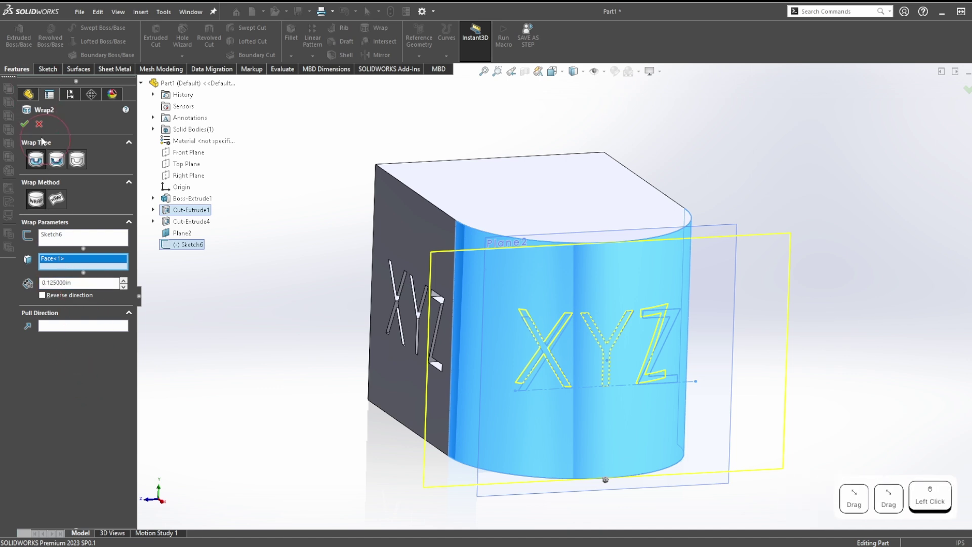
click(24, 124)
Inspect the raised lettering, then choose Edit Feature on Wrap2.
scroll(581, 320, down, 4)
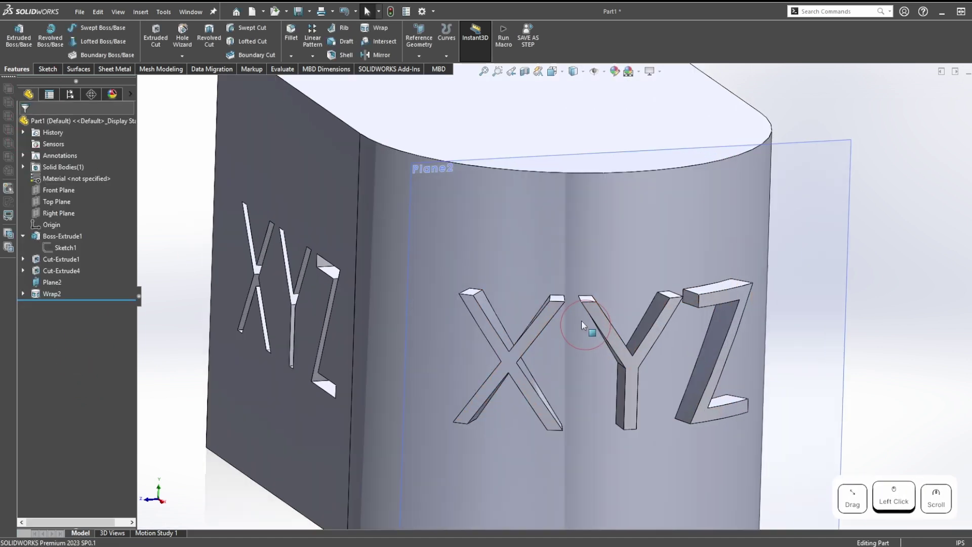
middle_drag(581, 320, 610, 347)
scroll(303, 296, up, 3)
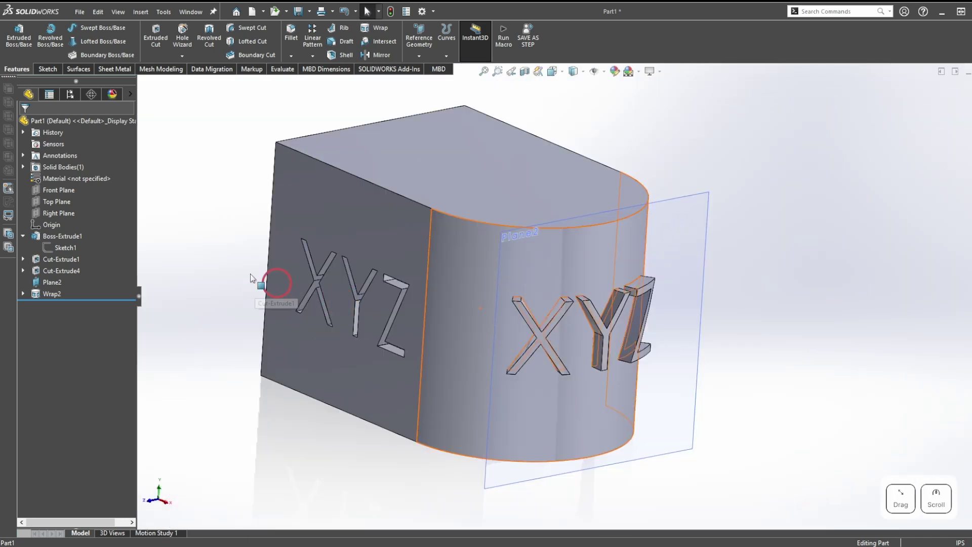
right_click(48, 294)
click(61, 262)
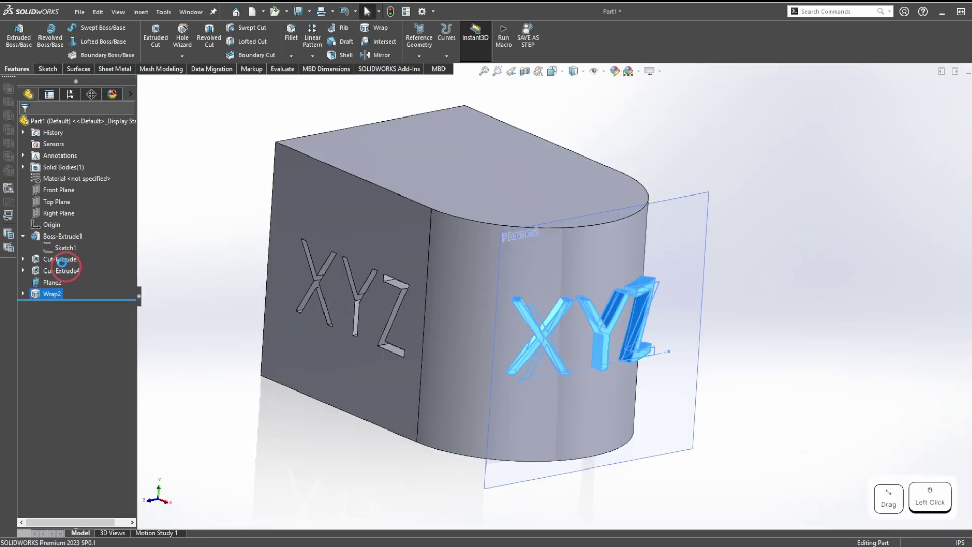
Change Wrap2 to Deboss, accept it, and inspect the sunken lettering.
click(56, 158)
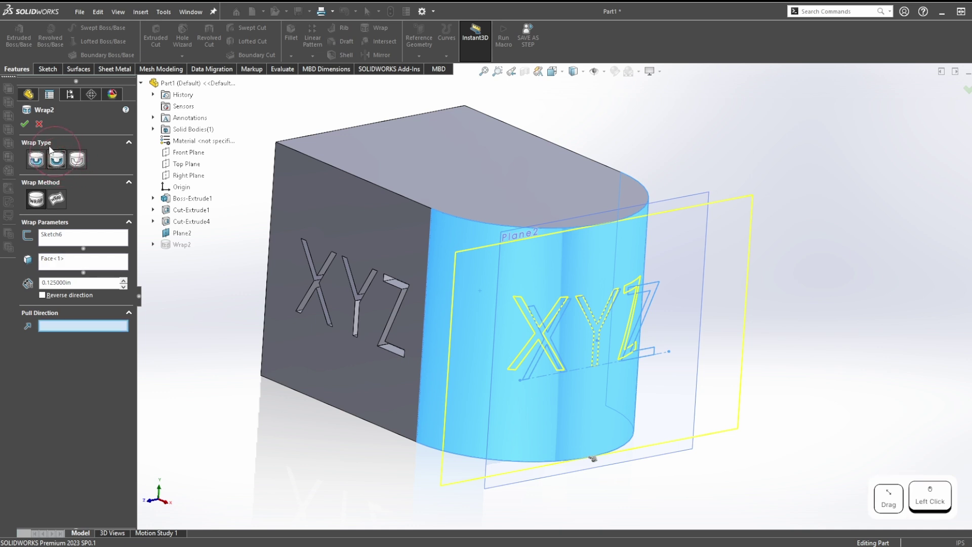
click(24, 124)
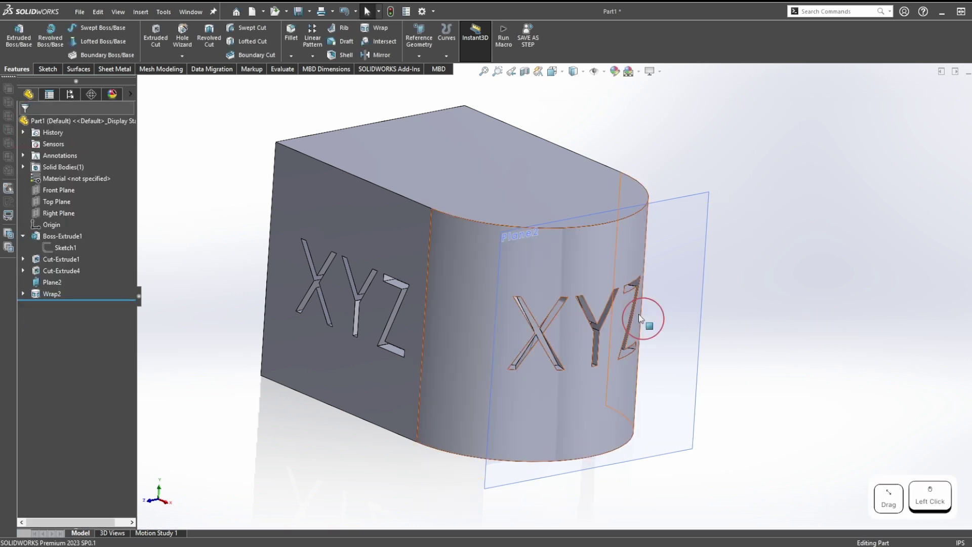
scroll(640, 316, down, 5)
scroll(616, 296, up, 3)
middle_drag(603, 247, 589, 290)
scroll(474, 294, up, 4)
middle_drag(474, 295, 543, 311)
scroll(543, 311, down, 2)
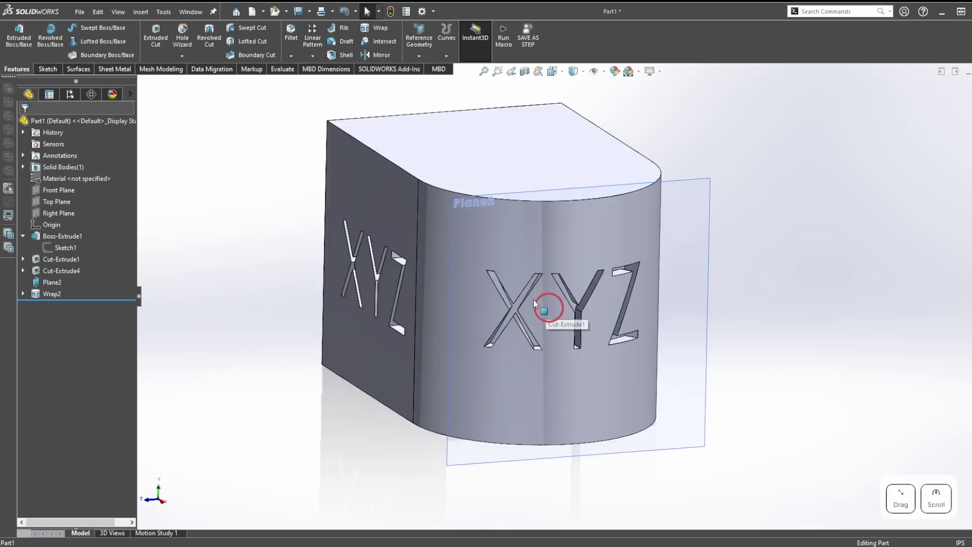
Edit Wrap2 again and change its wrap type to Scribe.
right_click(47, 294)
click(56, 263)
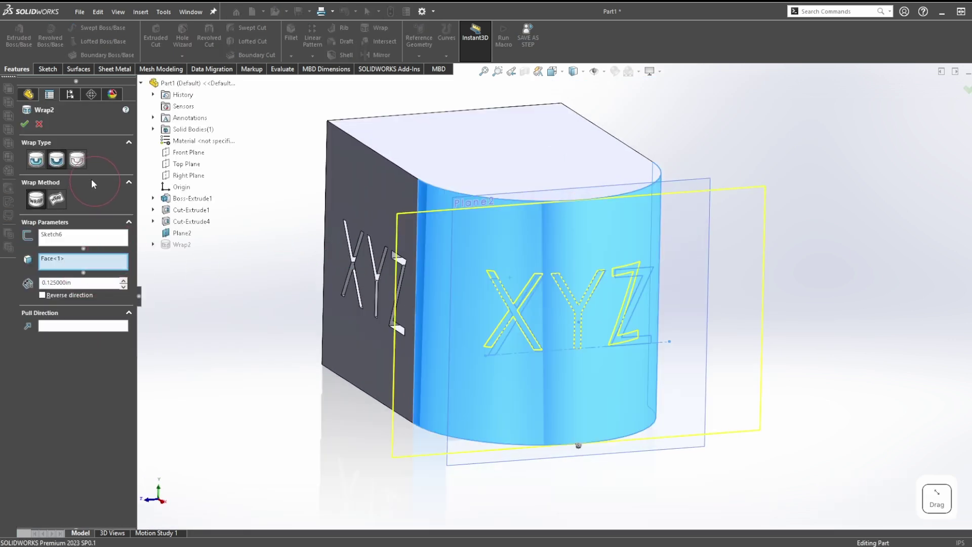
click(77, 160)
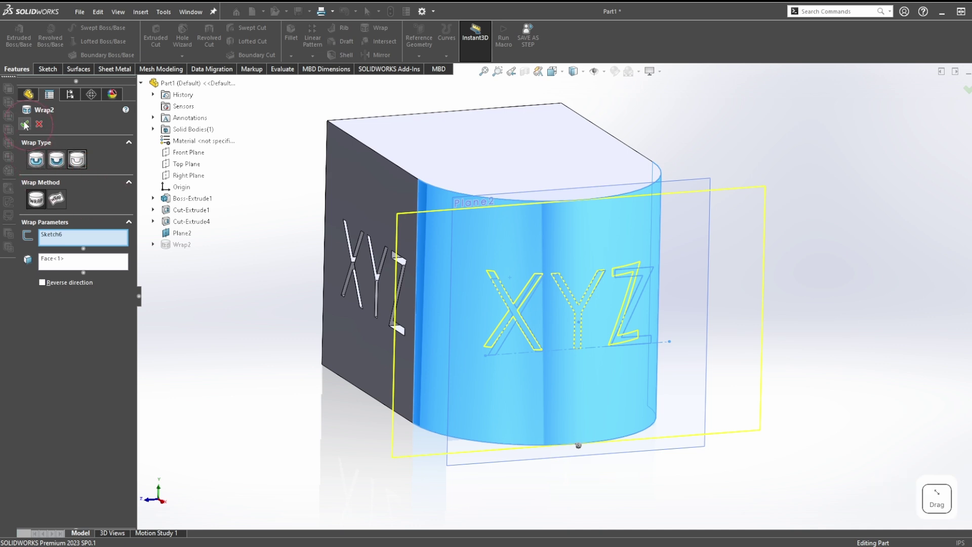
key(Return)
scroll(531, 286, down, 3)
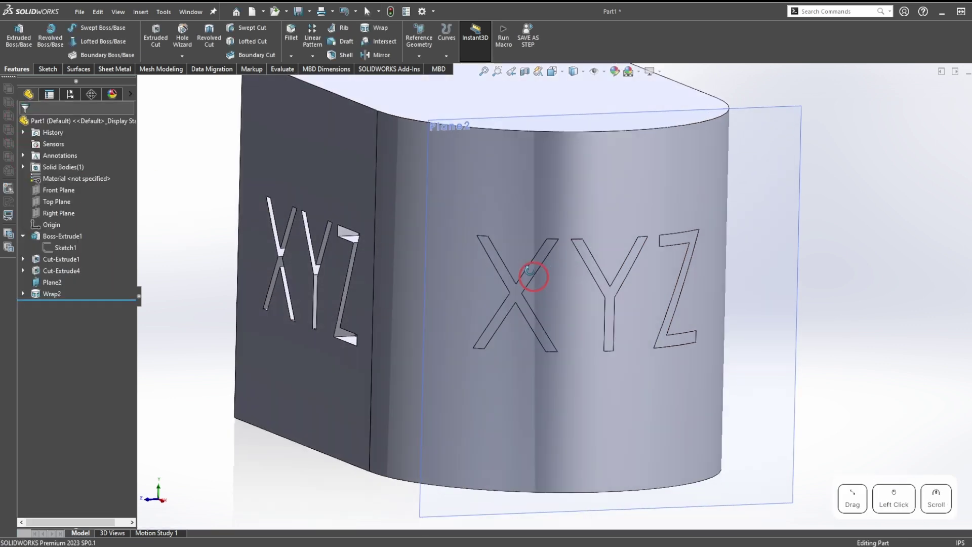
middle_drag(549, 278, 629, 278)
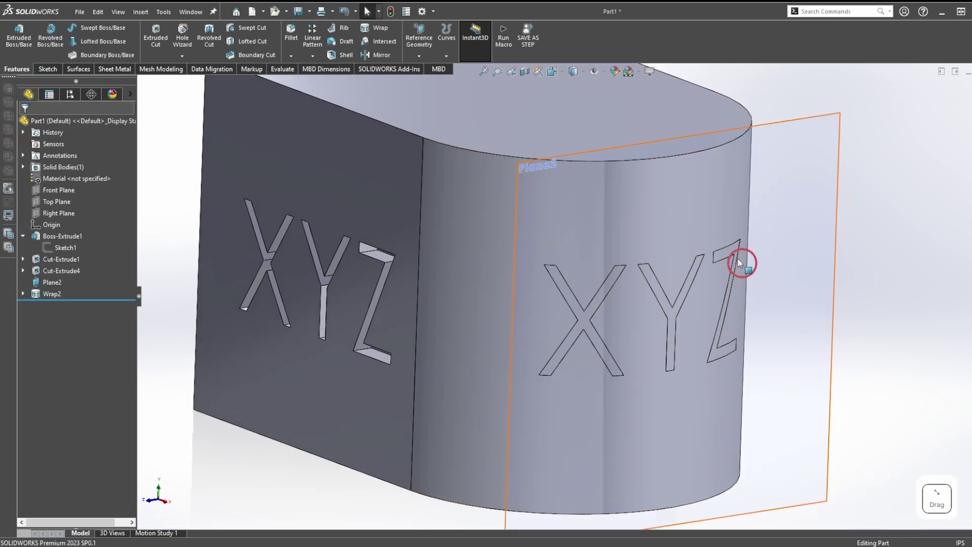
scroll(699, 269, up, 3)
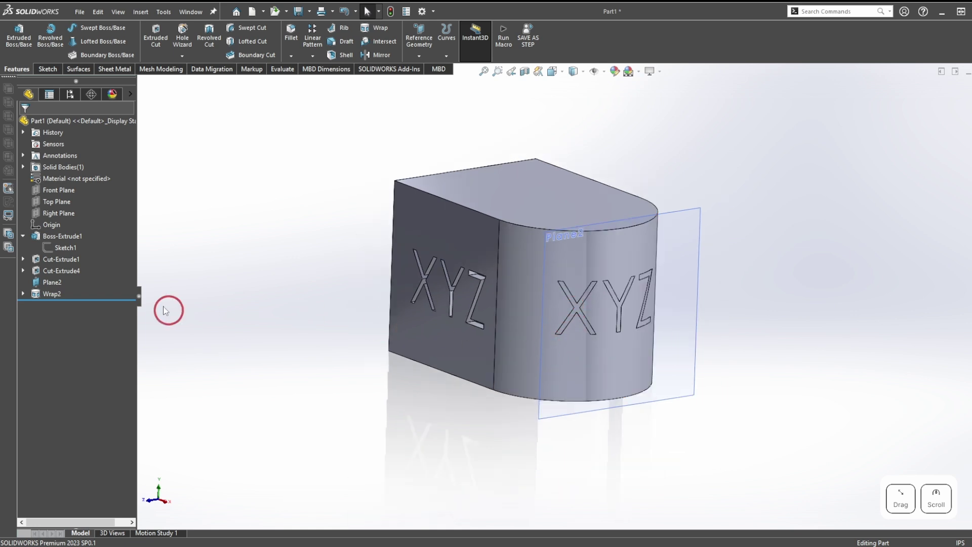